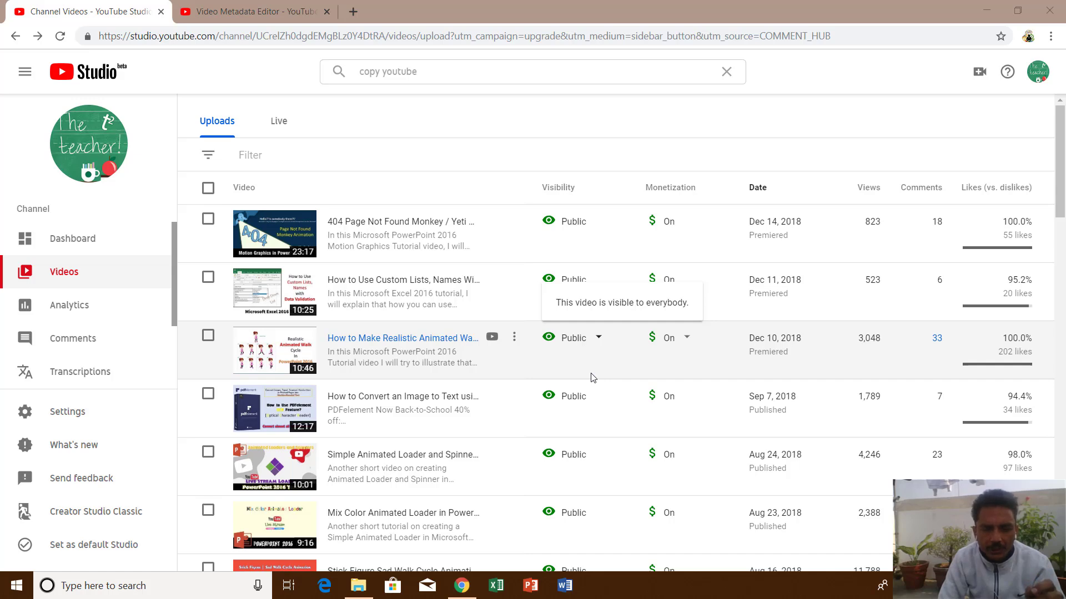
Step: Close the copy-tags video's details, leaving the channel's uploads list open
left_click(278, 11)
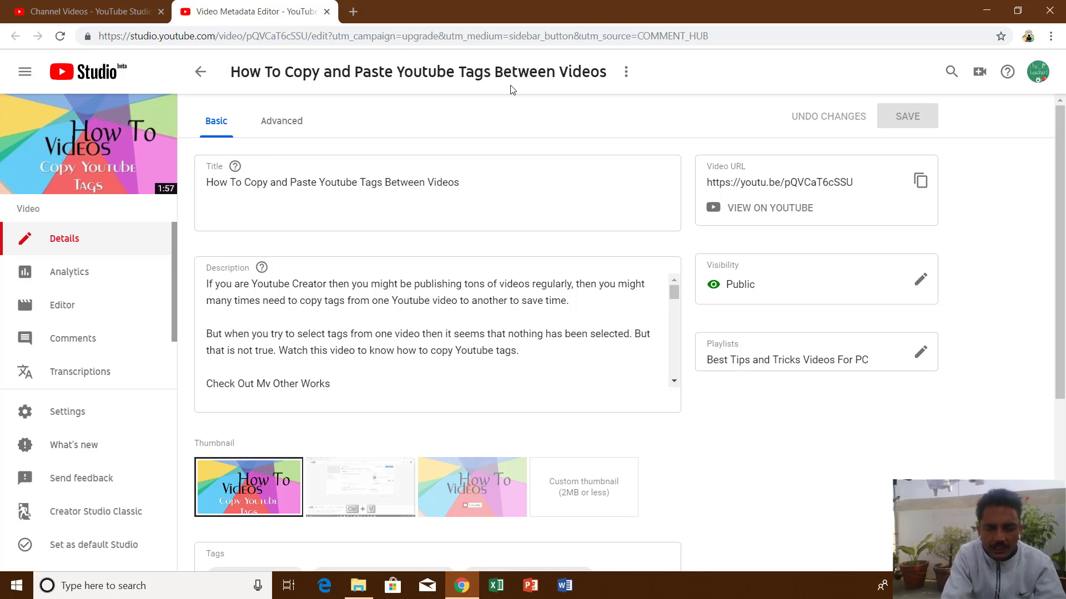
left_click(326, 11)
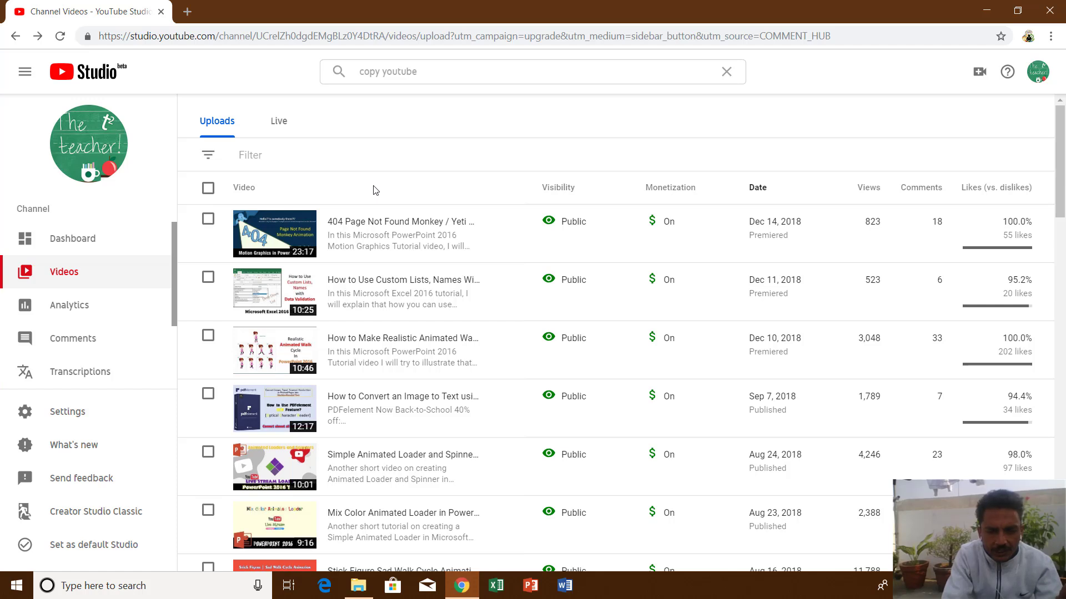
mouse_move(372, 341)
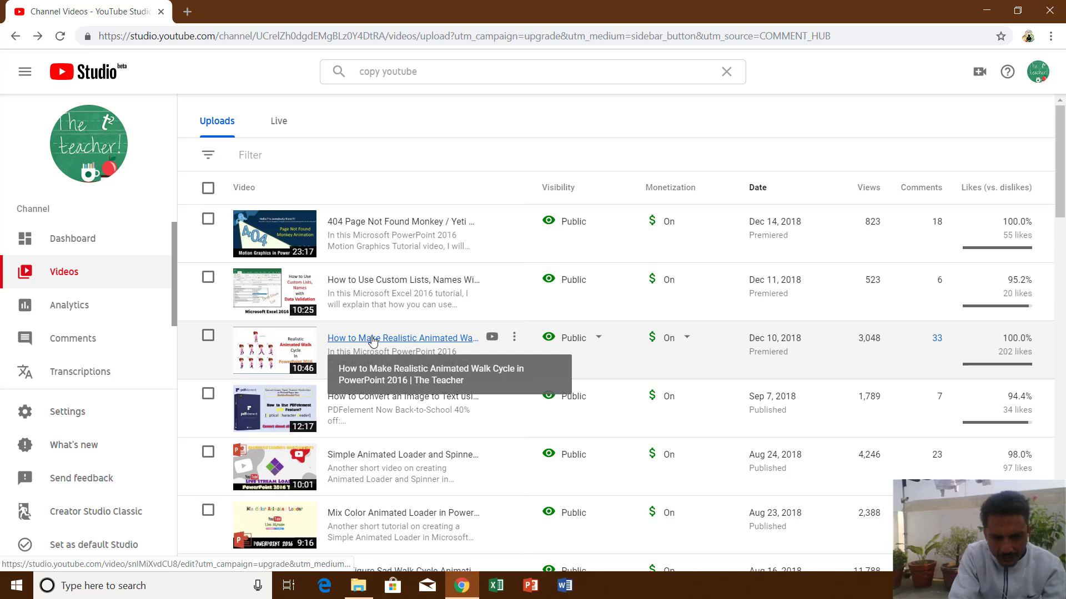
Step: Open the Realistic Animated Walk Cycle video's details in a separate tab and switch to it
key("ctrl")
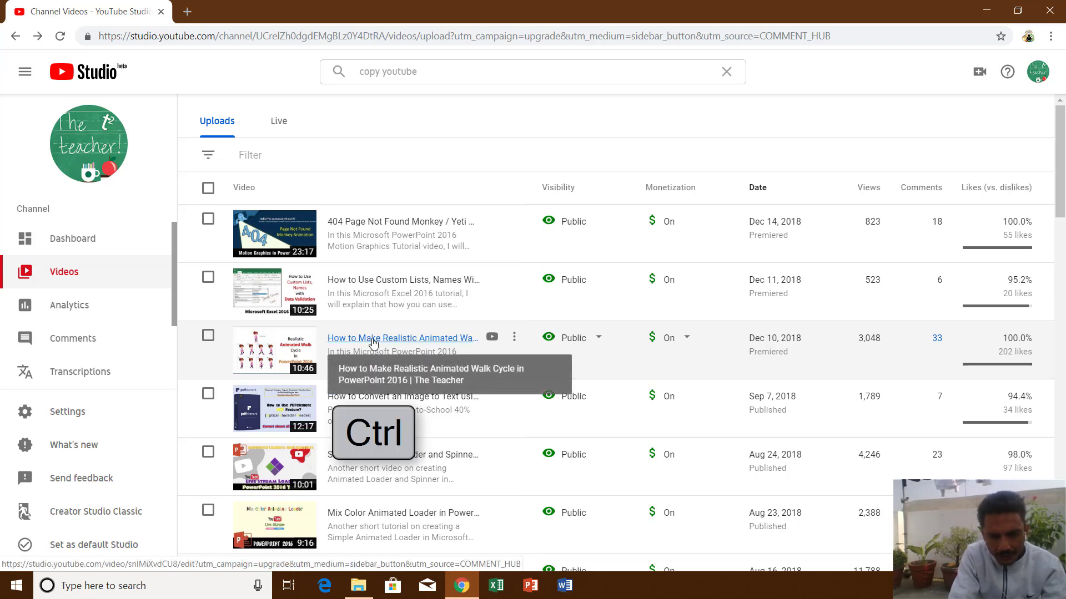
left_click(374, 339, "ctrl")
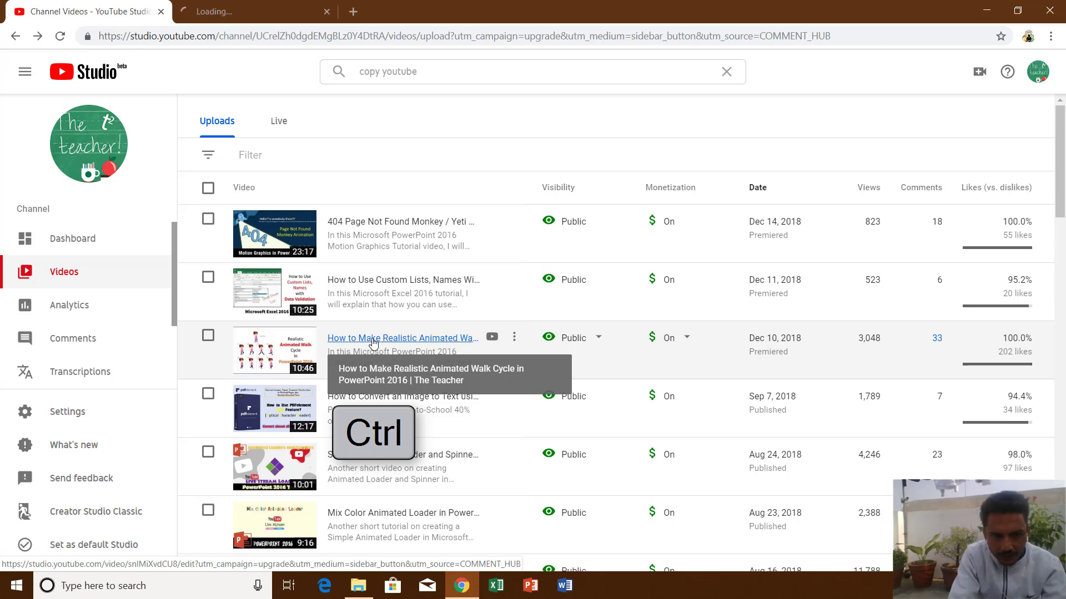
left_click(238, 11)
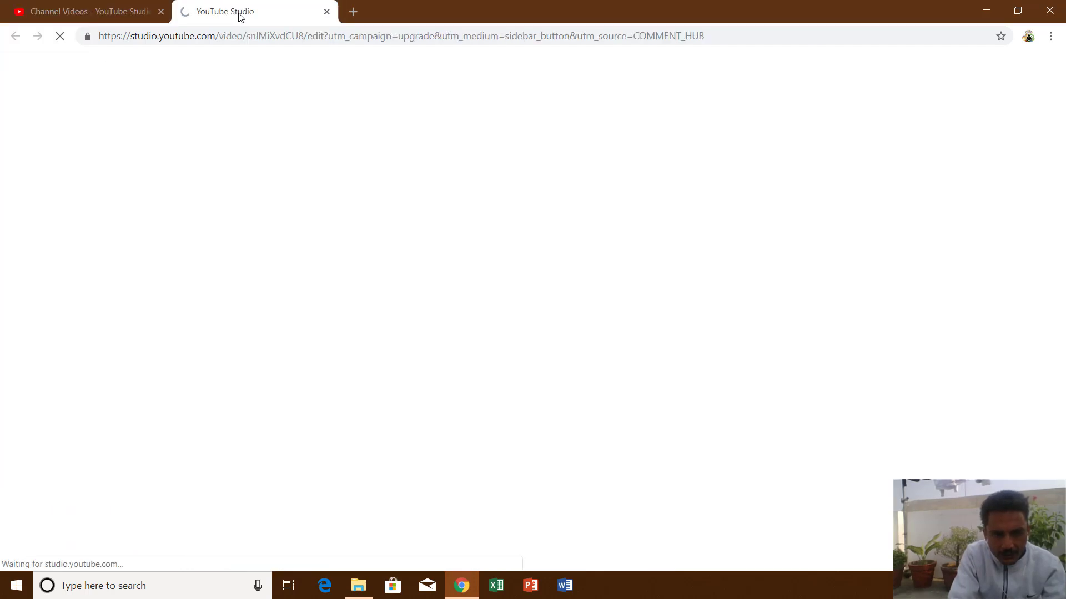
left_click(60, 11)
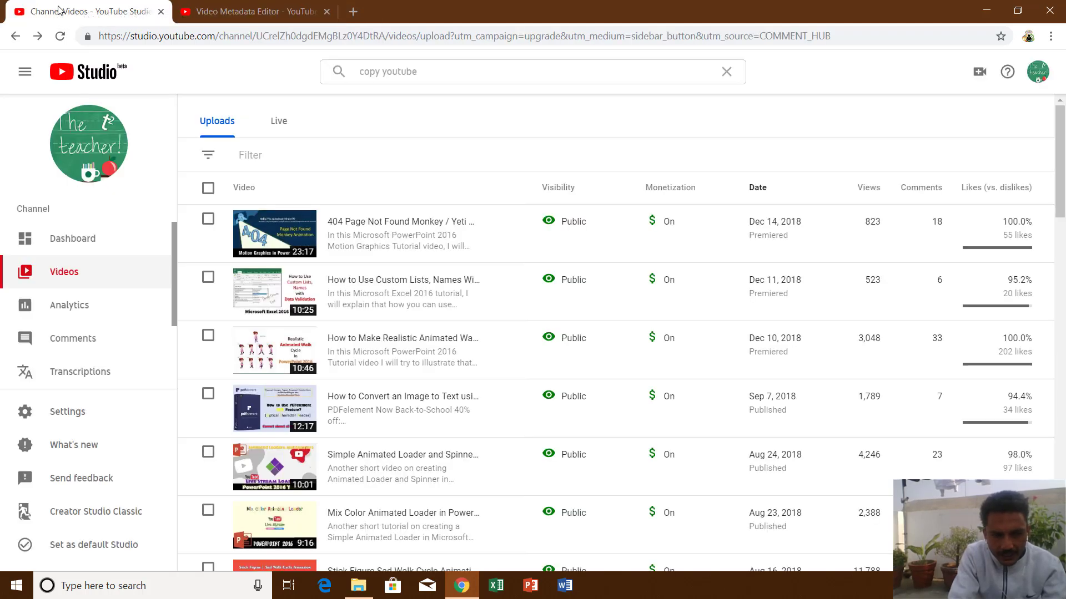
left_click(248, 11)
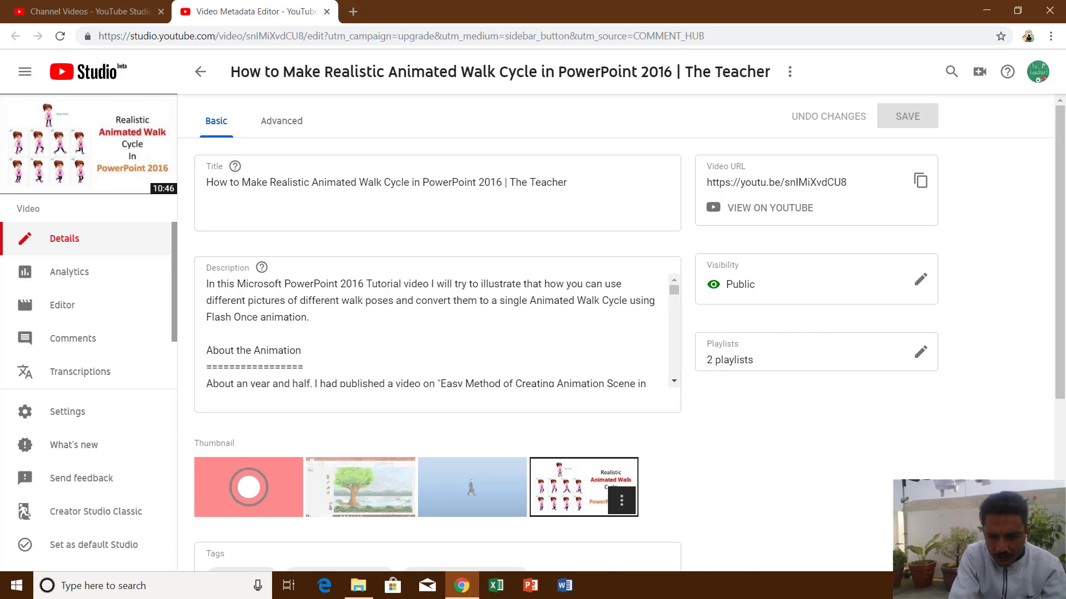
scroll(534, 374, "down", 3)
scroll(533, 374, "down", 3)
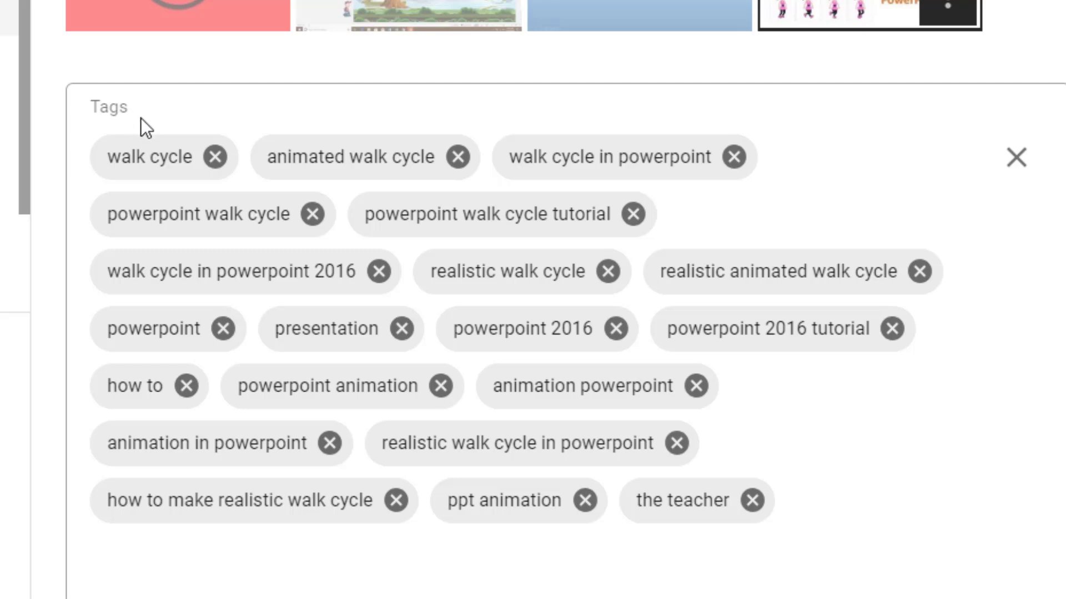
Step: Select all of the walk cycle video's tags and copy them
left_click_drag(104, 157, 729, 530)
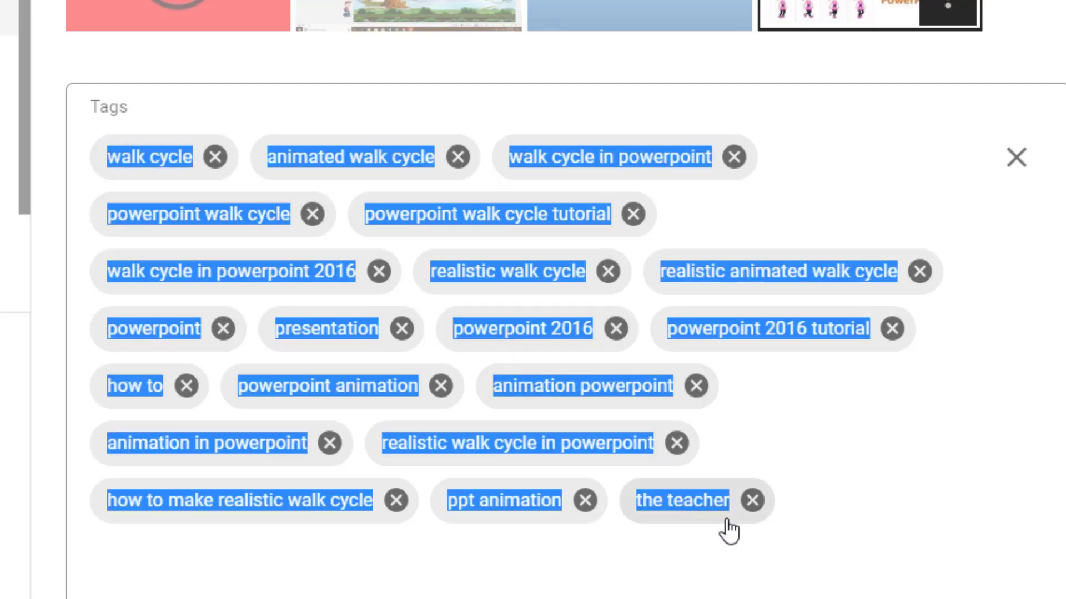
key("ctrl+c")
right_click(696, 504)
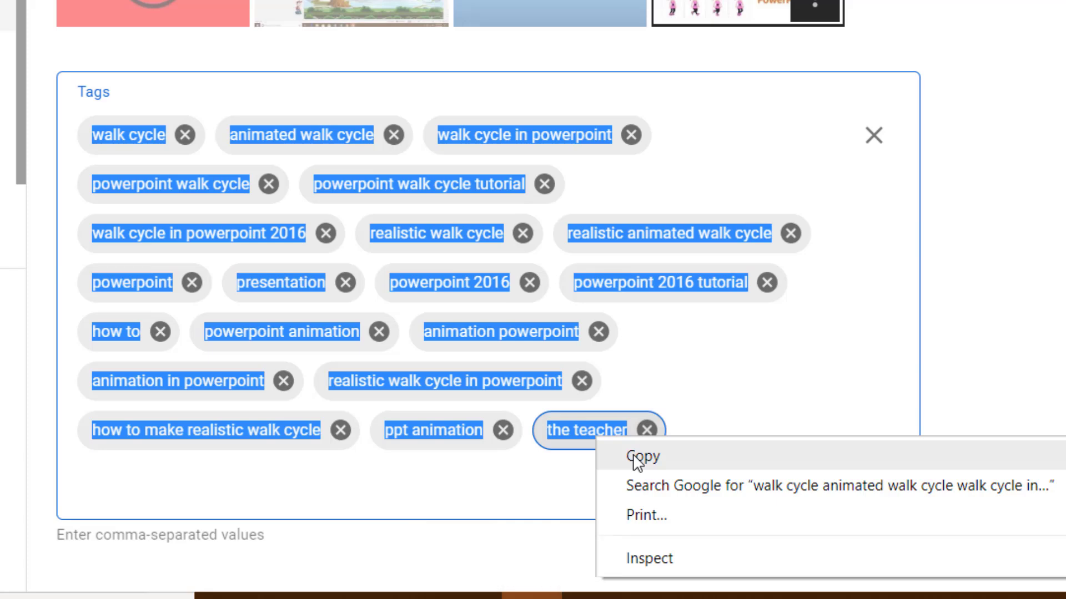
left_click(643, 457)
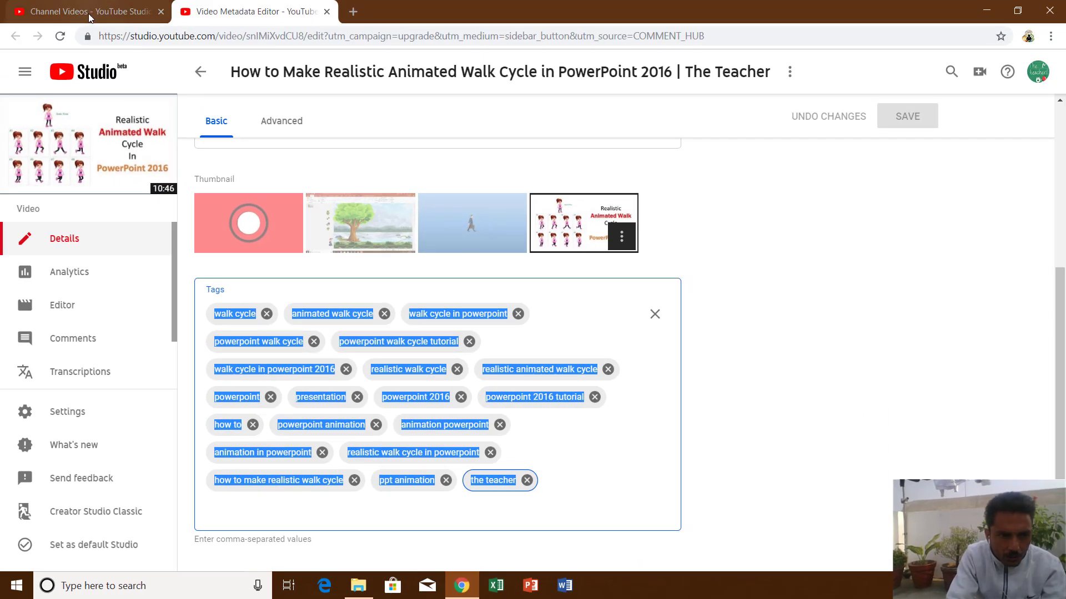
Step: Return to the uploads list and delete all existing tags from the 404 monkey video
left_click(90, 11)
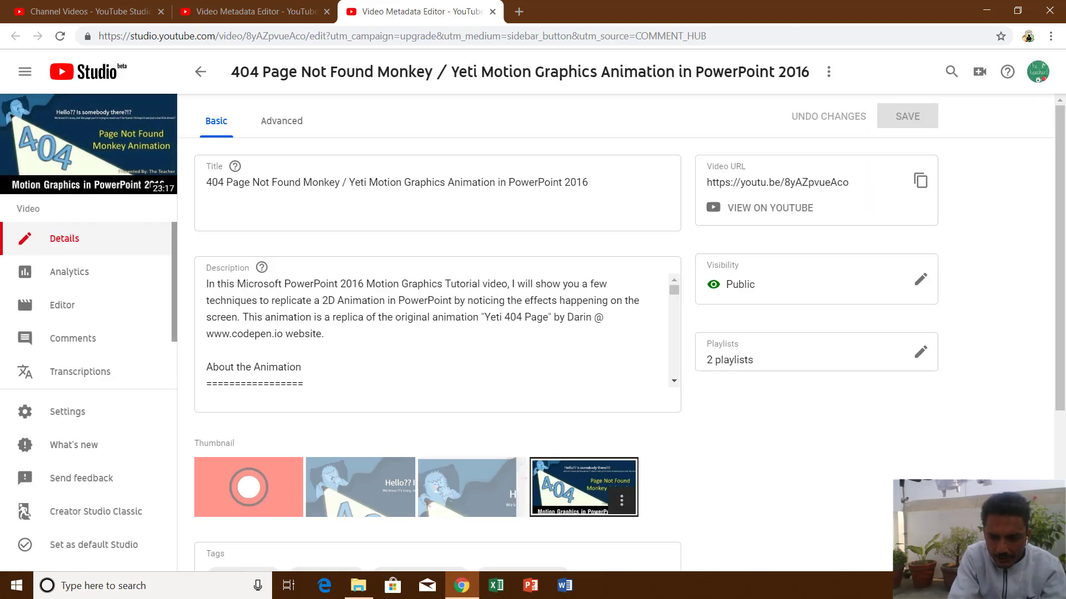
scroll(437, 375, "down", 3)
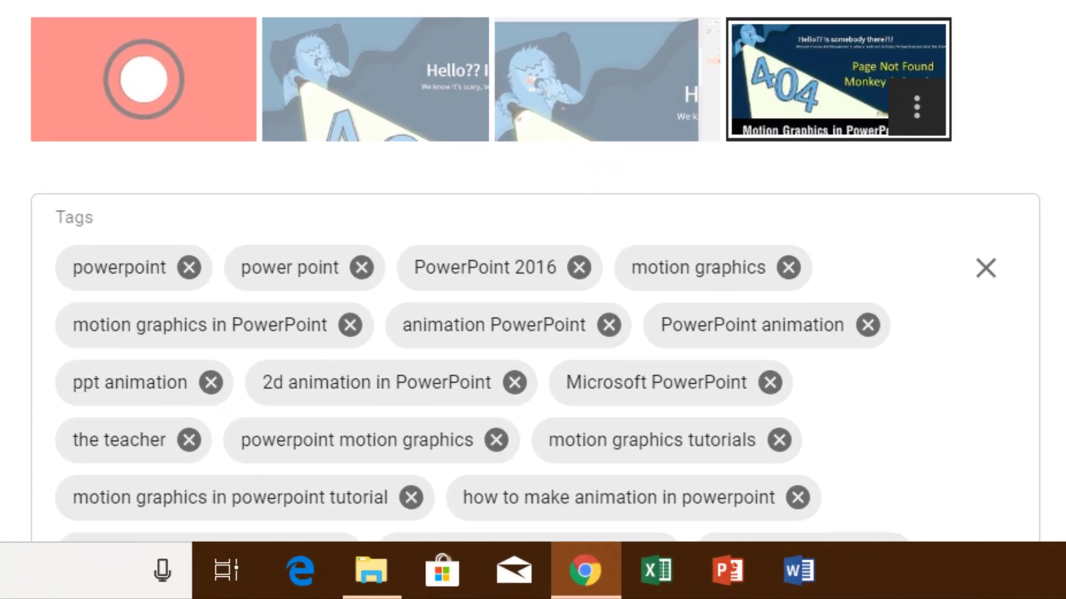
scroll(533, 300, "down", 2)
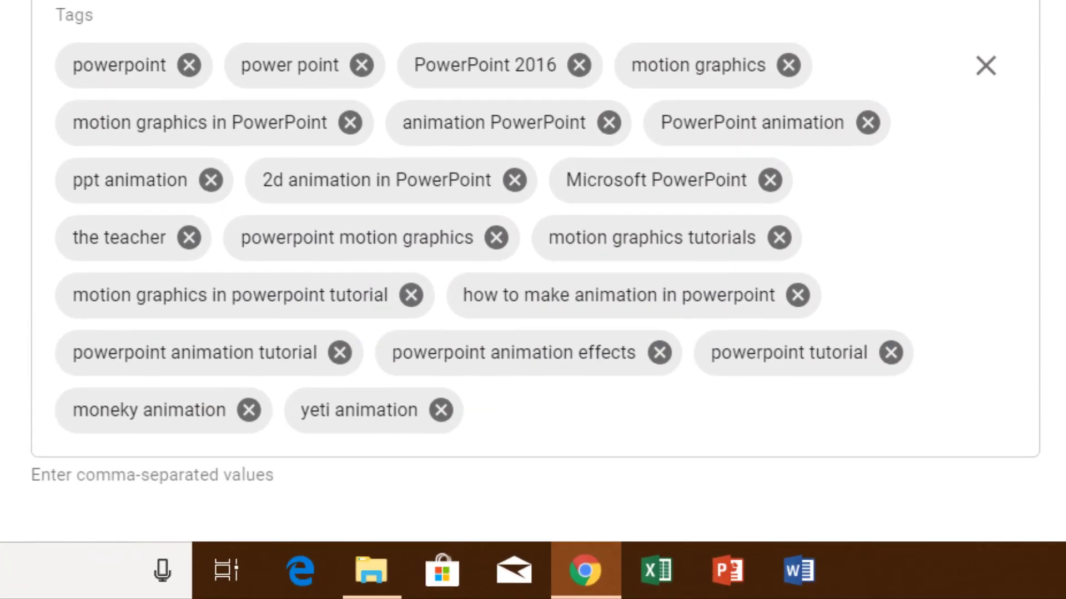
left_click(987, 68)
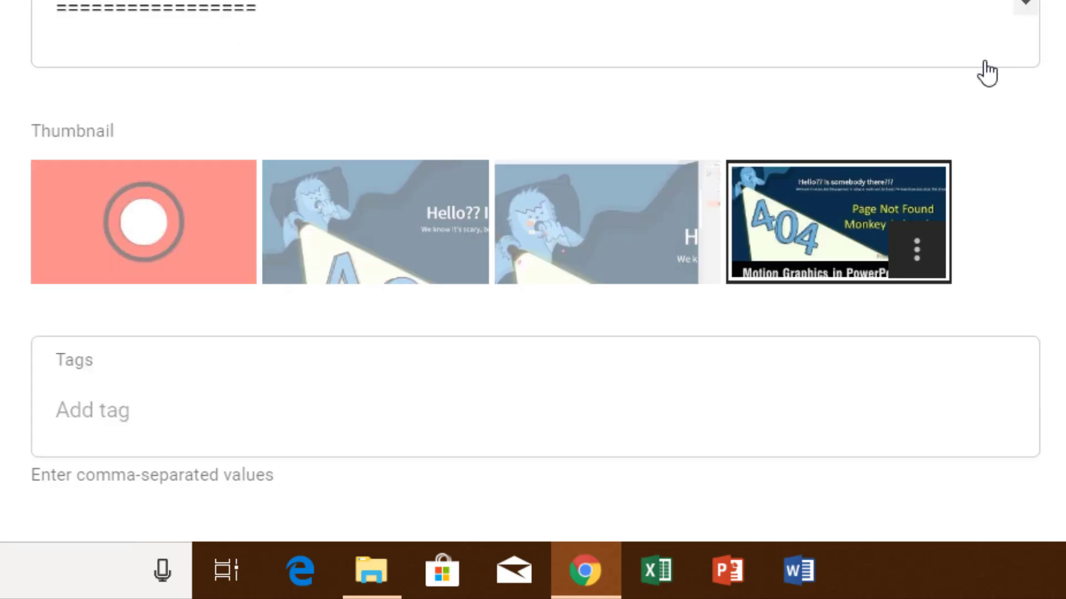
left_click(268, 388)
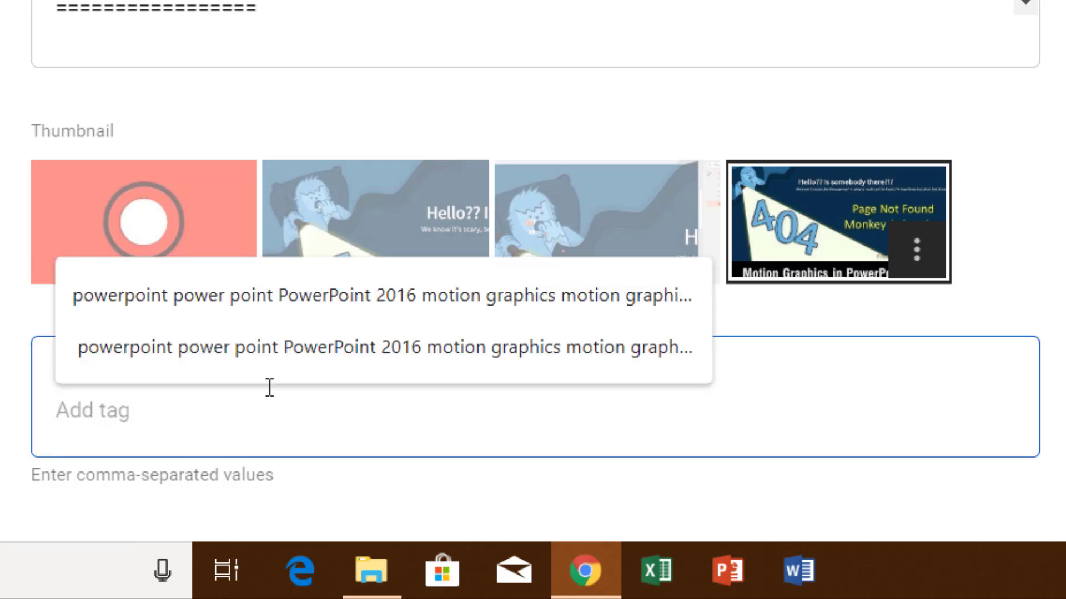
key("ctrl+v")
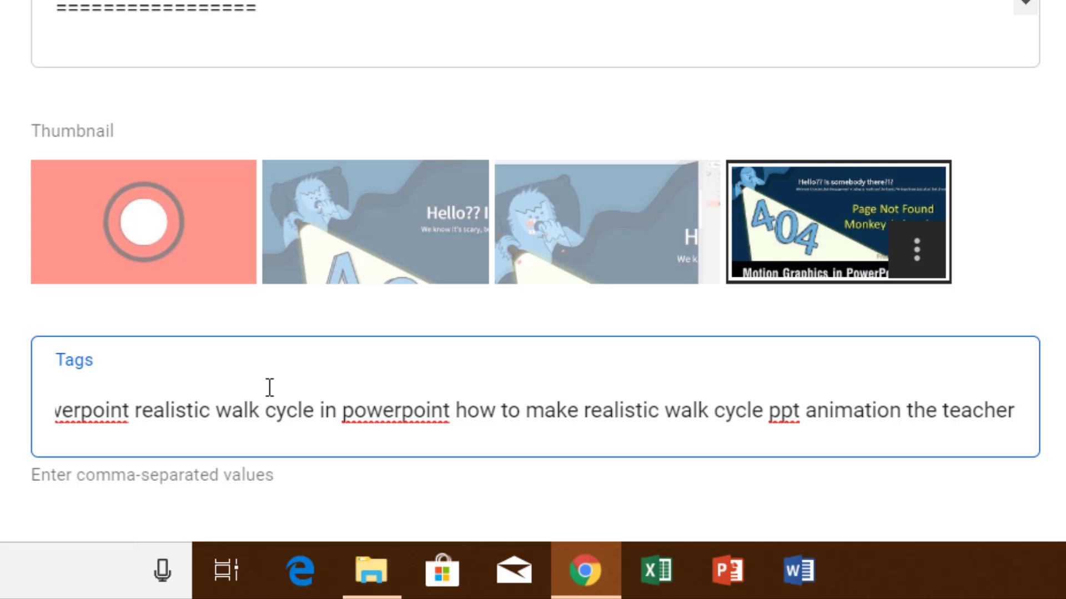
key("Return")
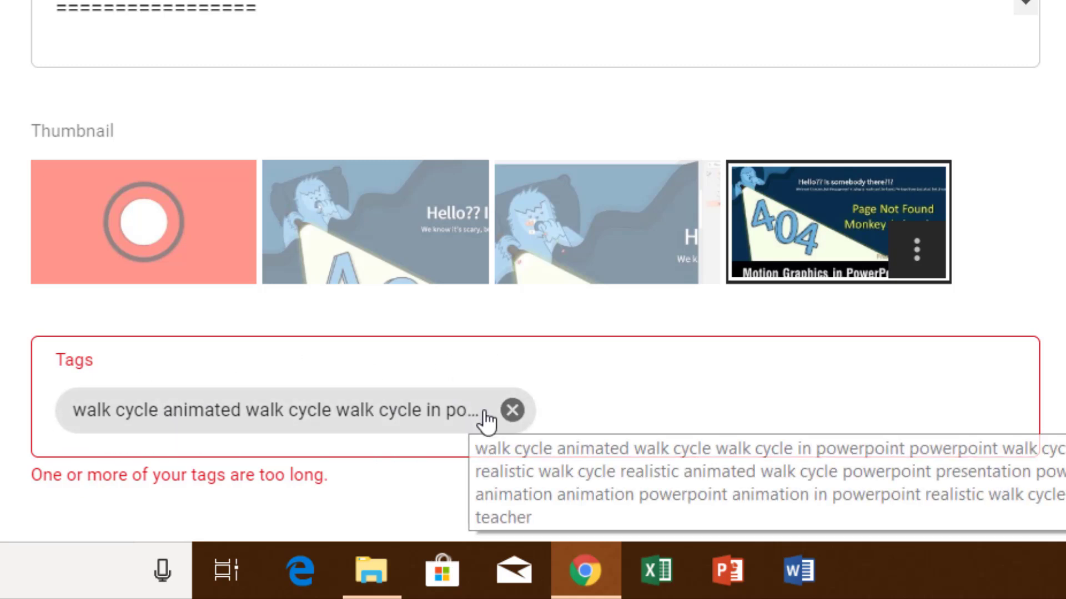
left_click(512, 413)
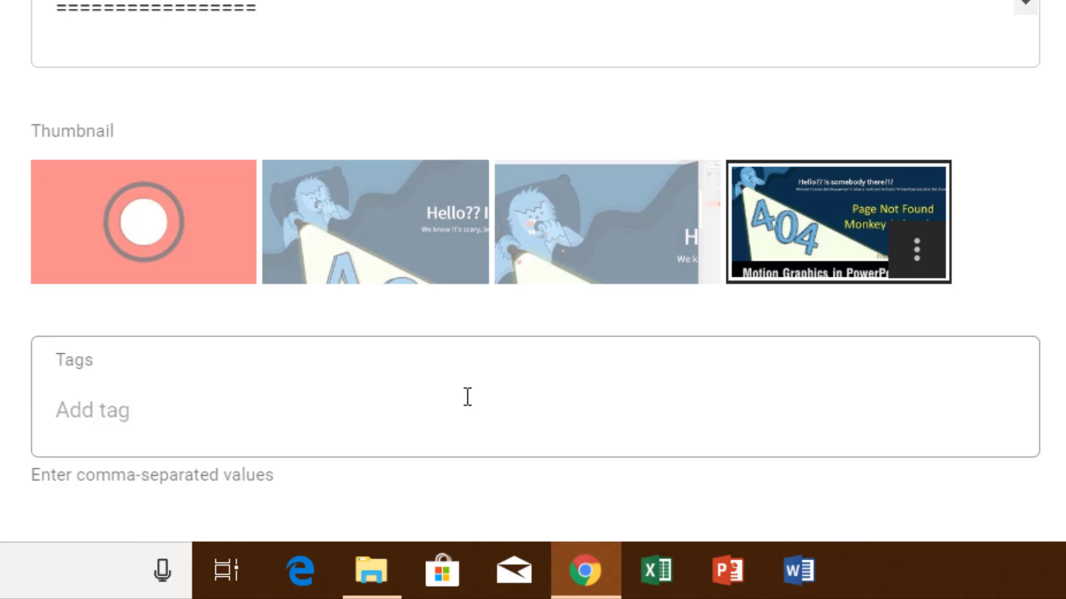
left_click(192, 407)
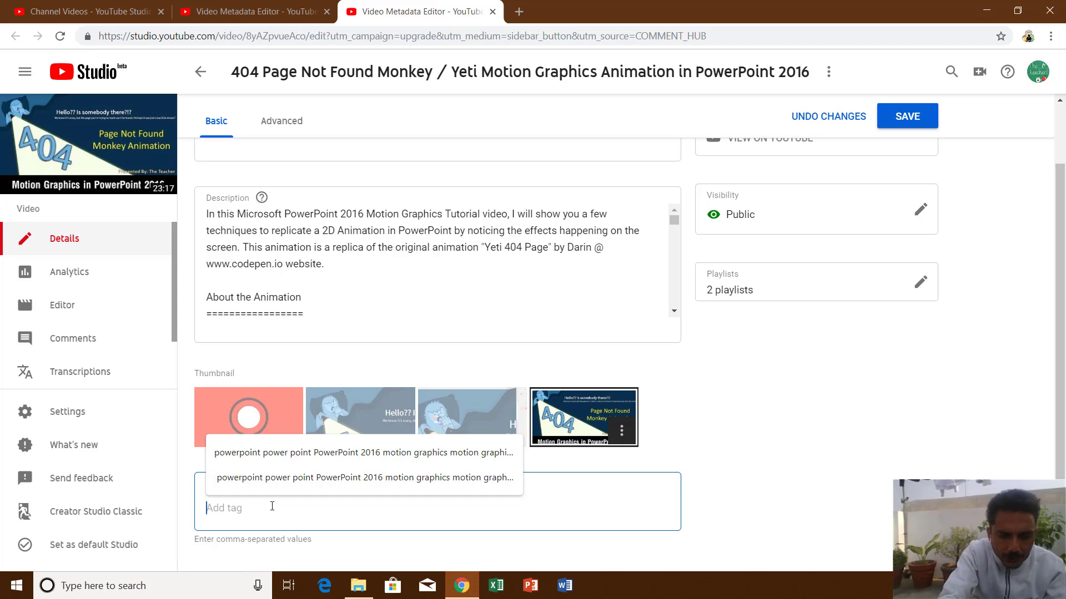
key("Down")
key("Return")
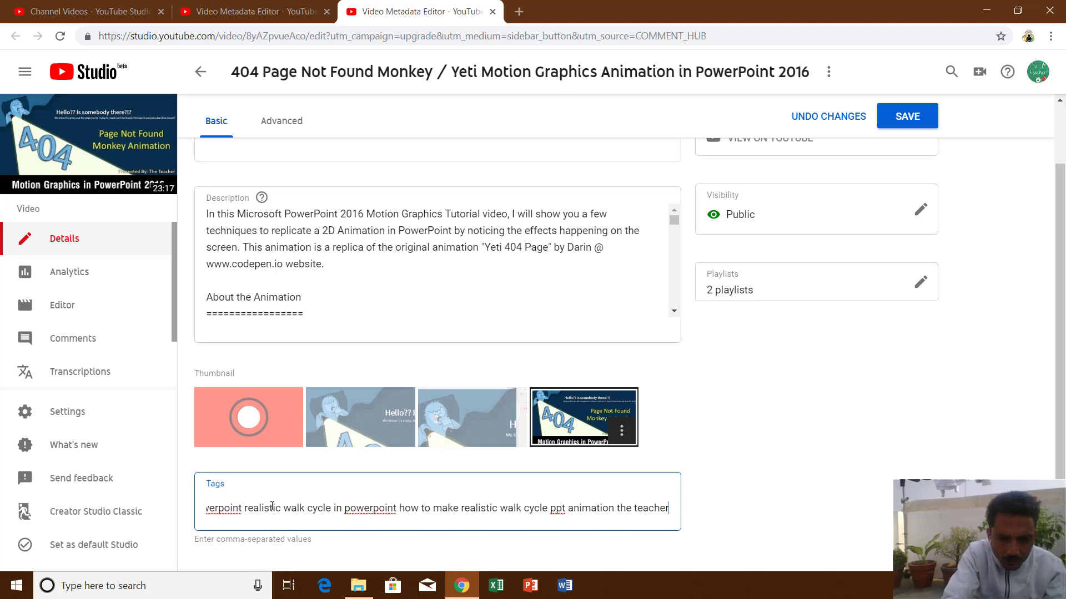
key("ctrl+a")
key("BackSpace")
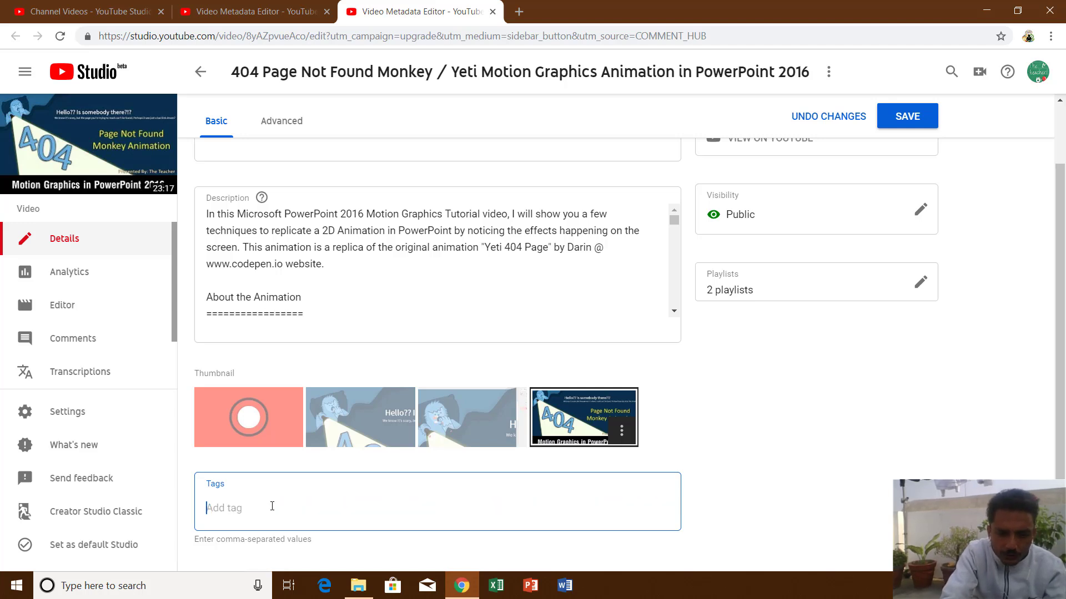
Step: Launch Notepad via Run, paste the tags one per line, copy them all and switch back
key("super+r")
type("npote")
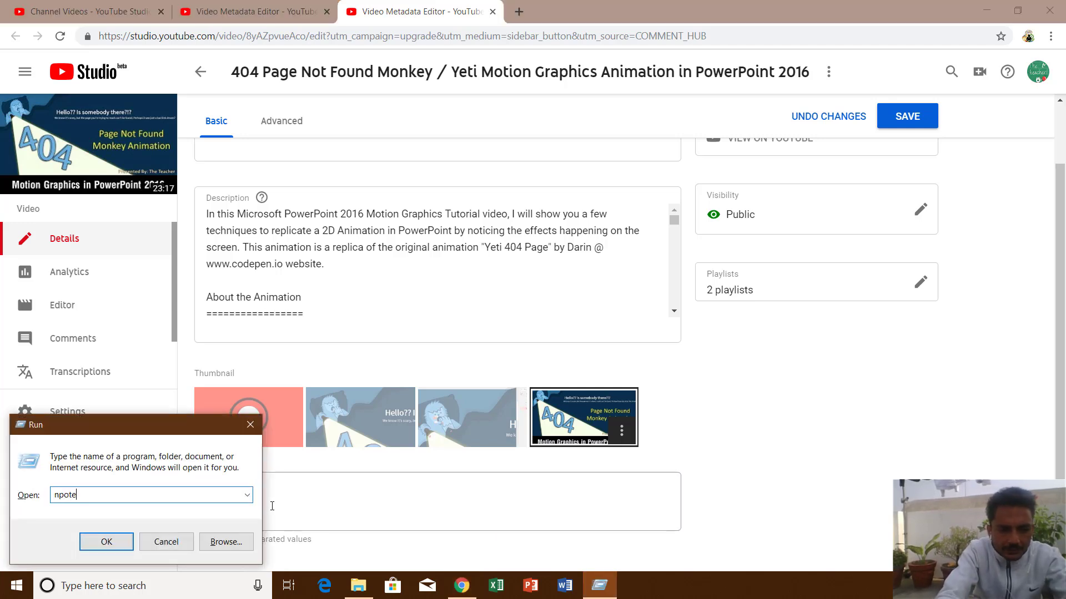
key("BackSpace")
key("BackSpace")
key("BackSpace")
type("otepa")
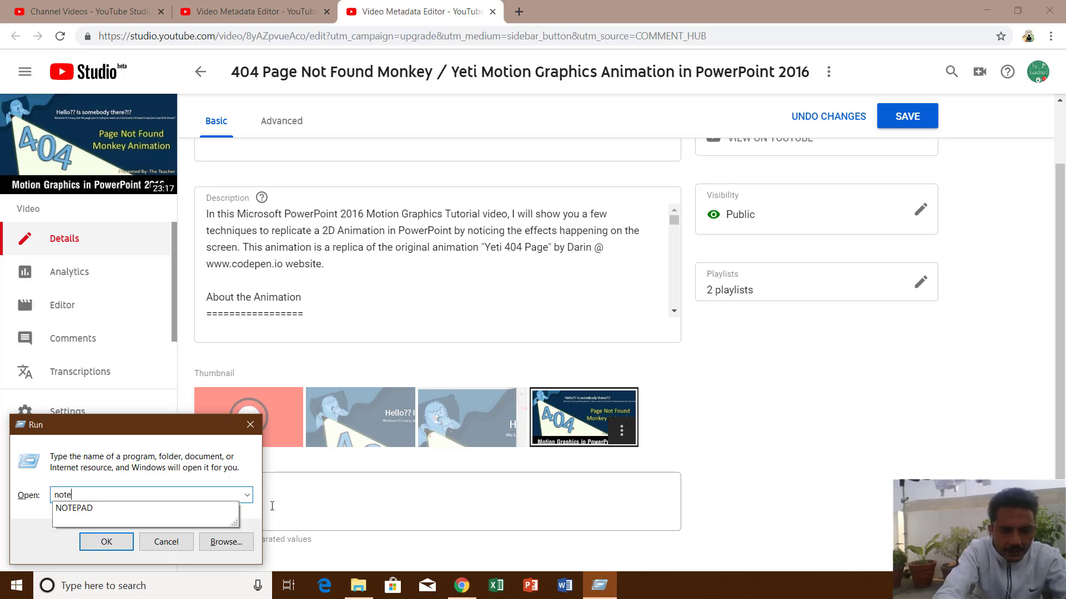
type("d")
key("Return")
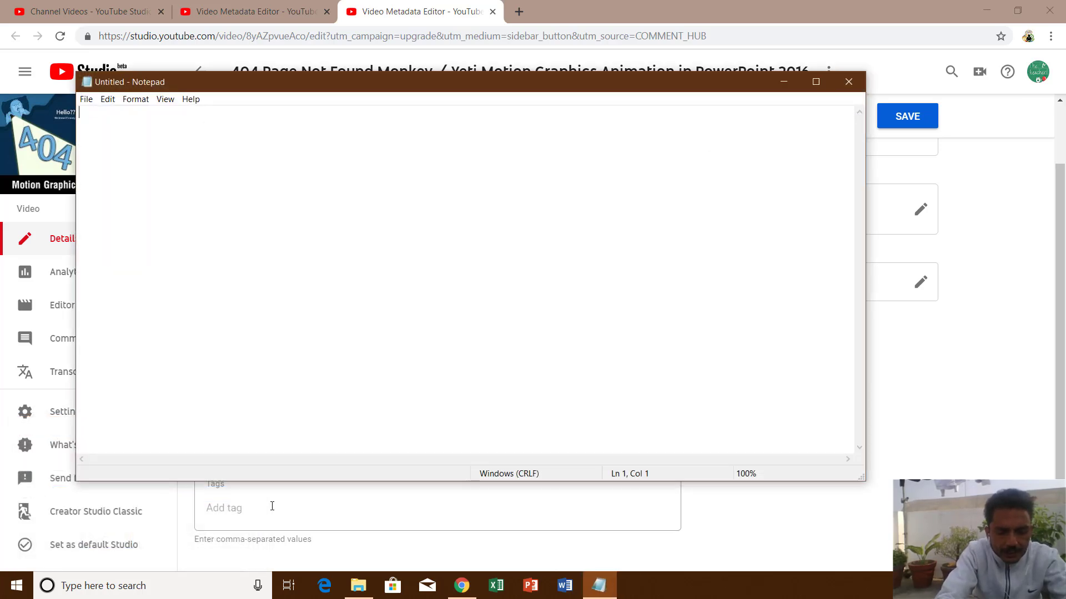
key("ctrl+v")
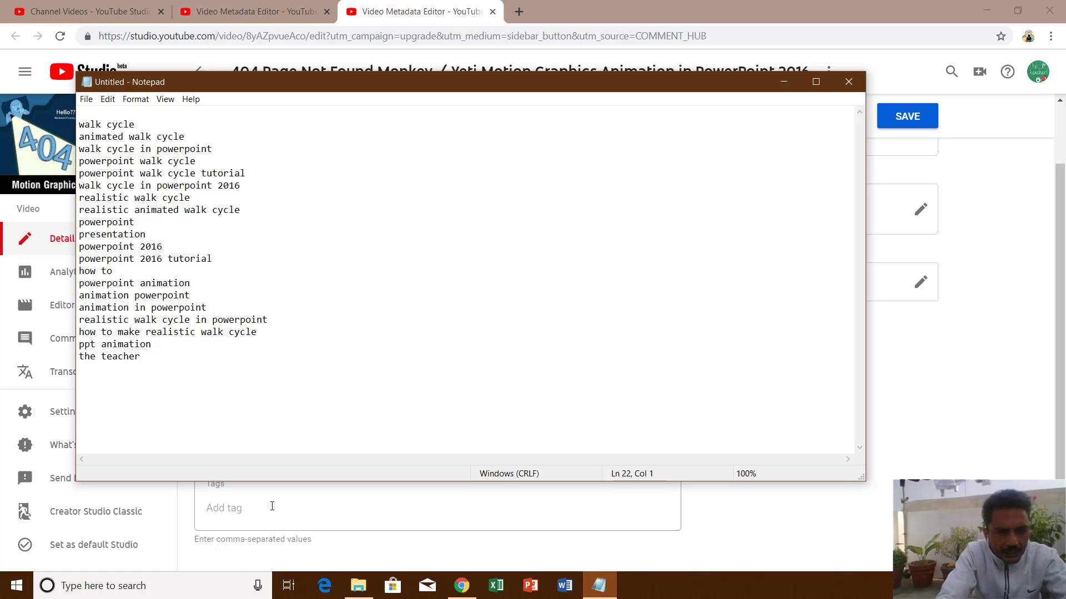
key("ctrl+a")
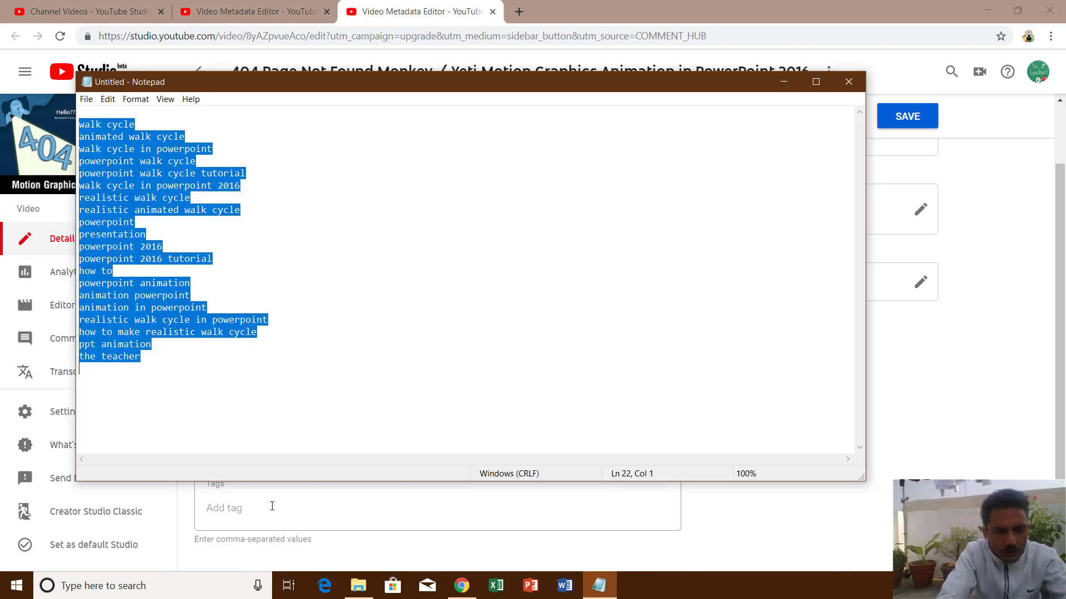
key("ctrl+c")
key("alt+Tab")
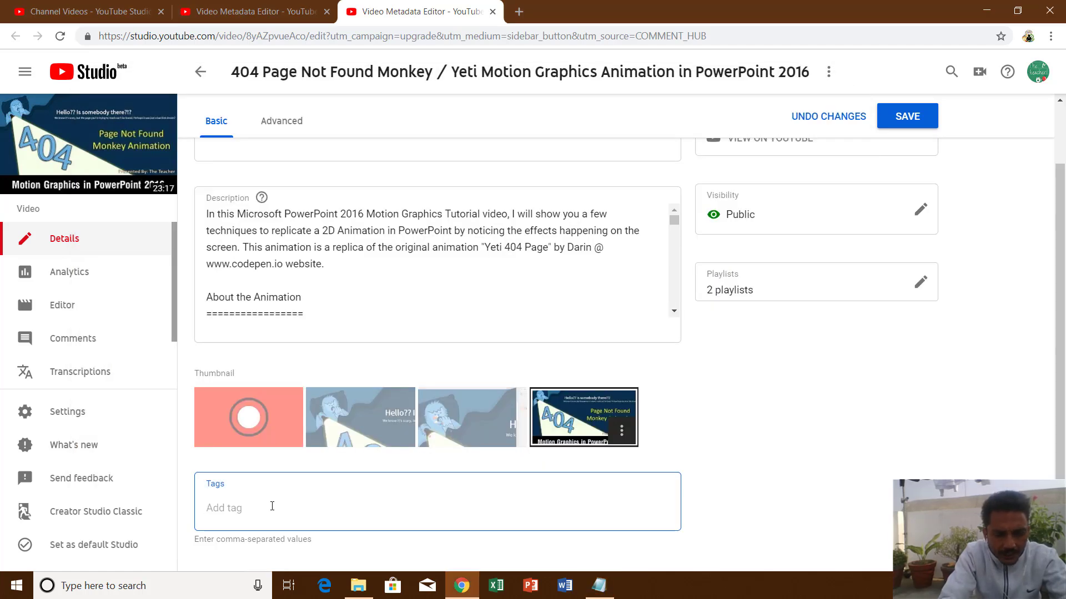
key("ctrl+v")
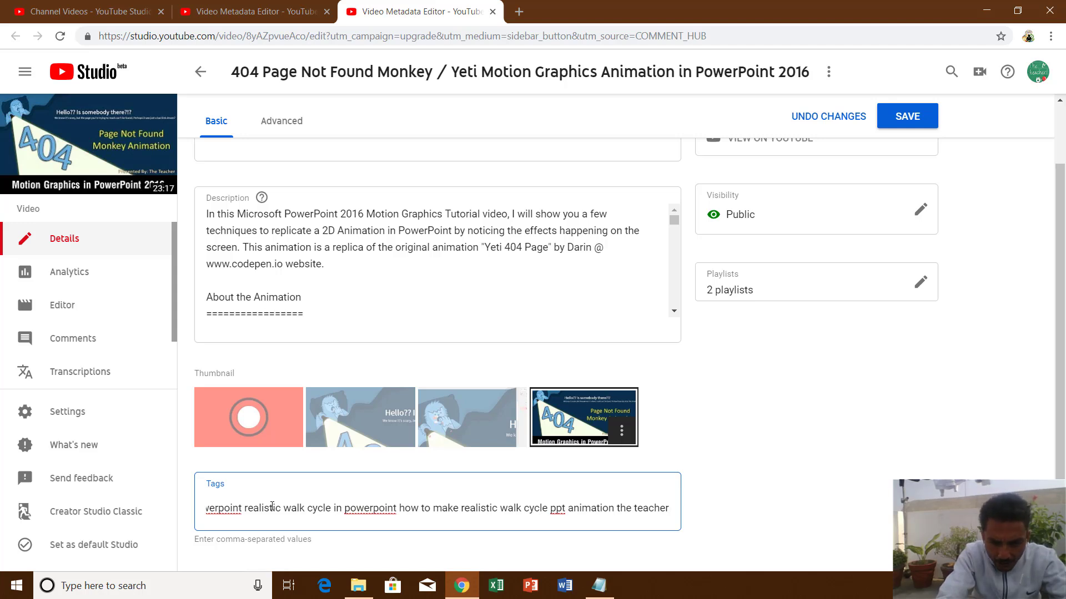
key("Return")
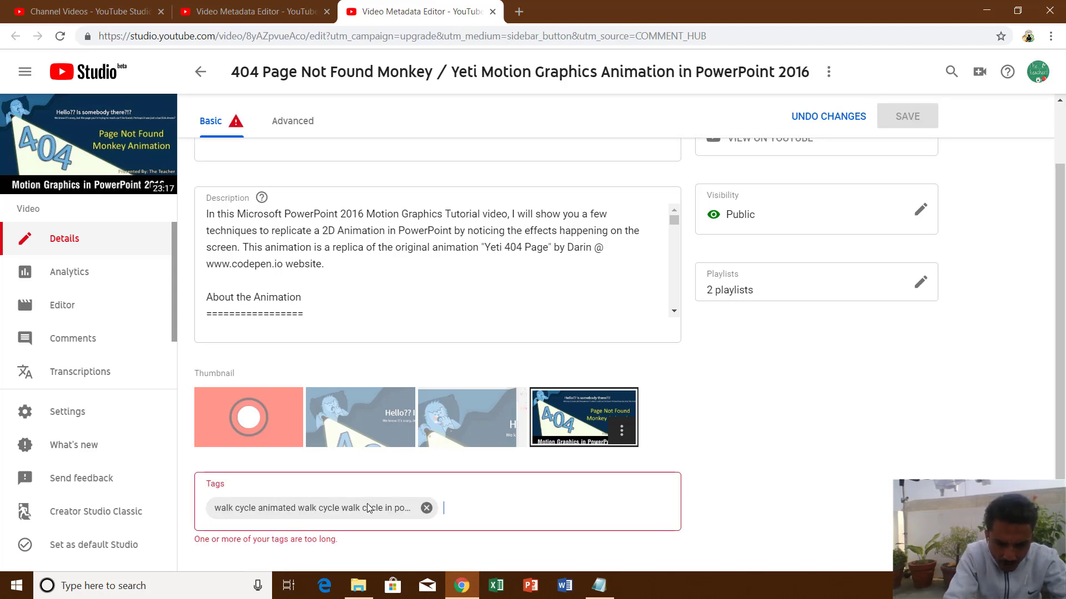
left_click(428, 510)
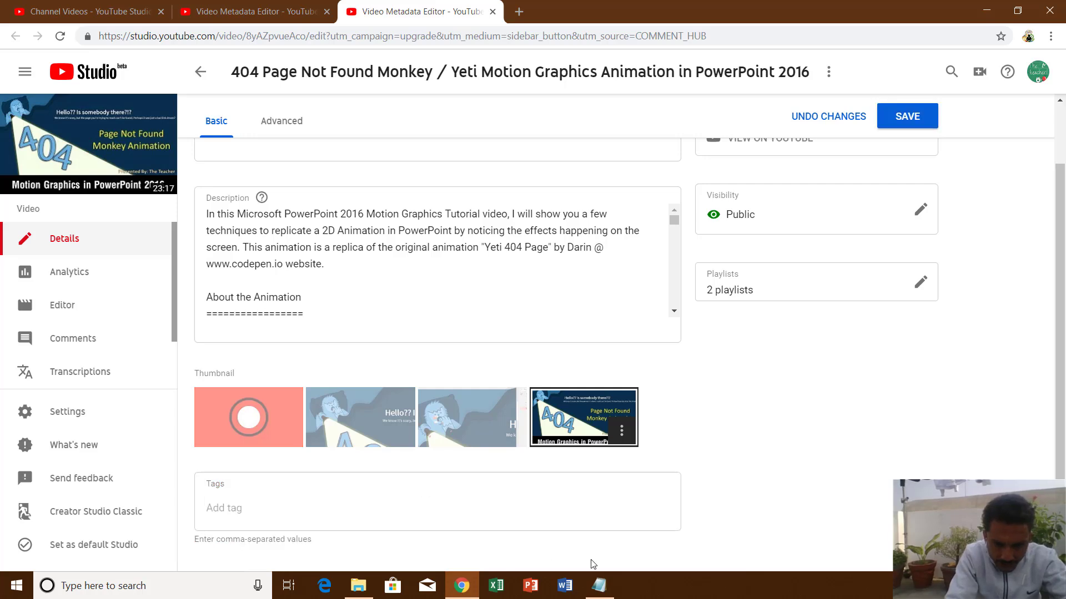
Step: Close Notepad without saving the tag list and launch Word from the taskbar
left_click(600, 585)
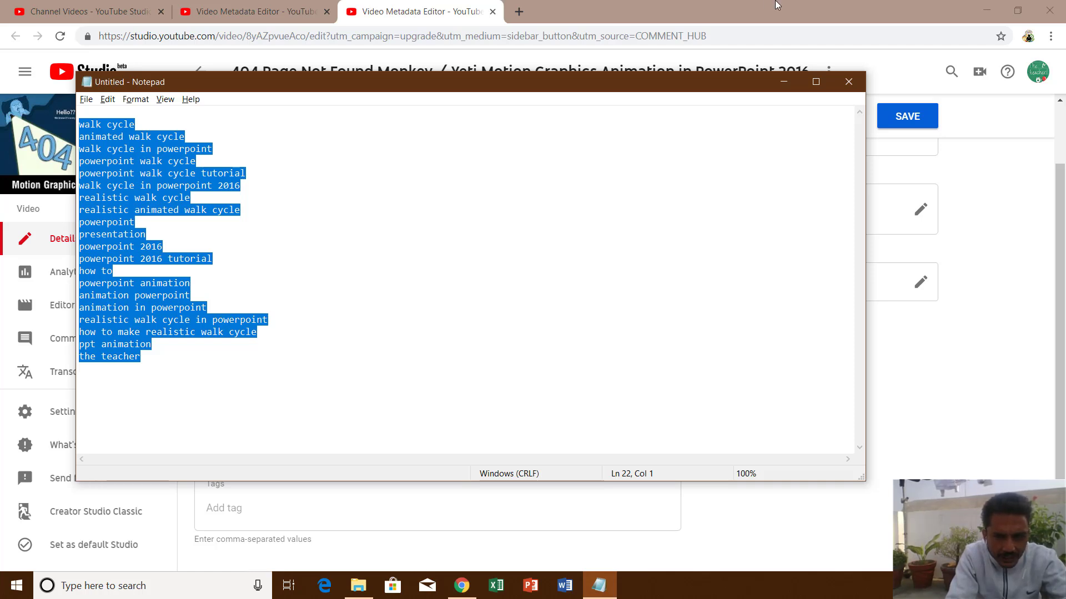
left_click(852, 81)
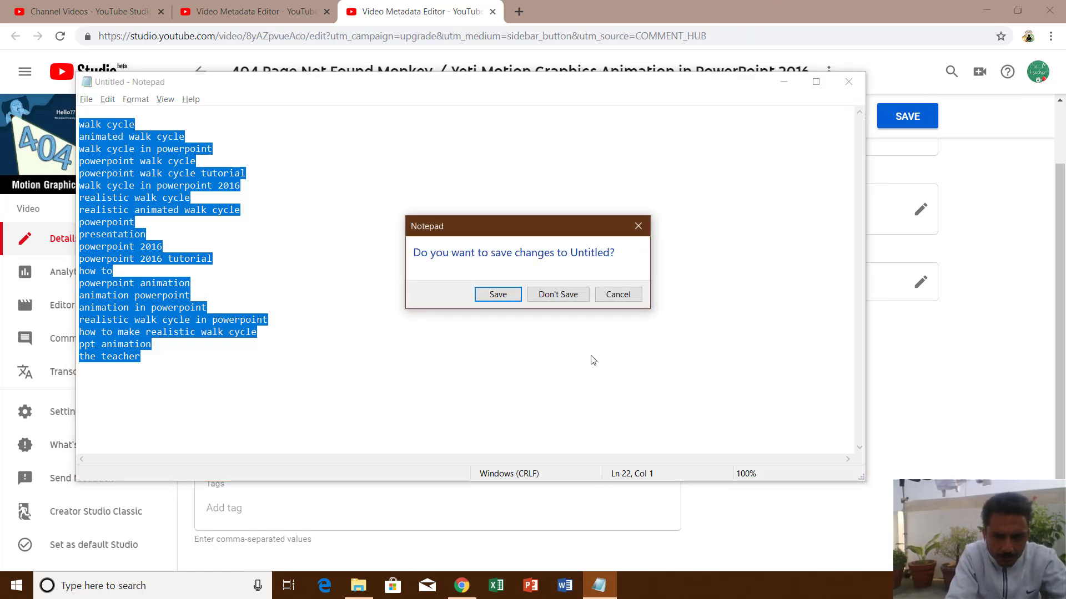
left_click(570, 298)
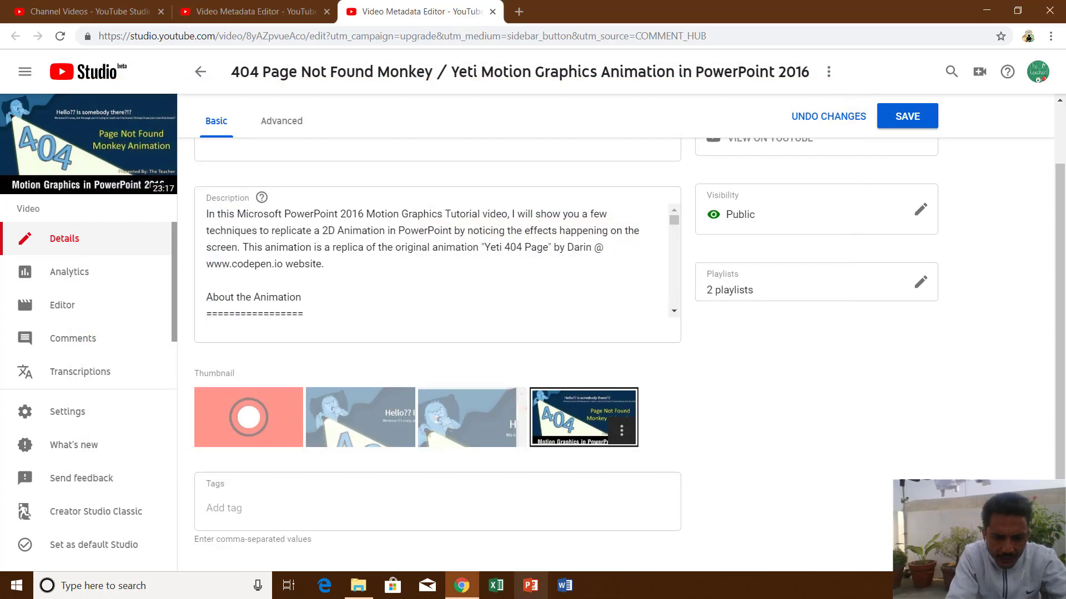
left_click(565, 585)
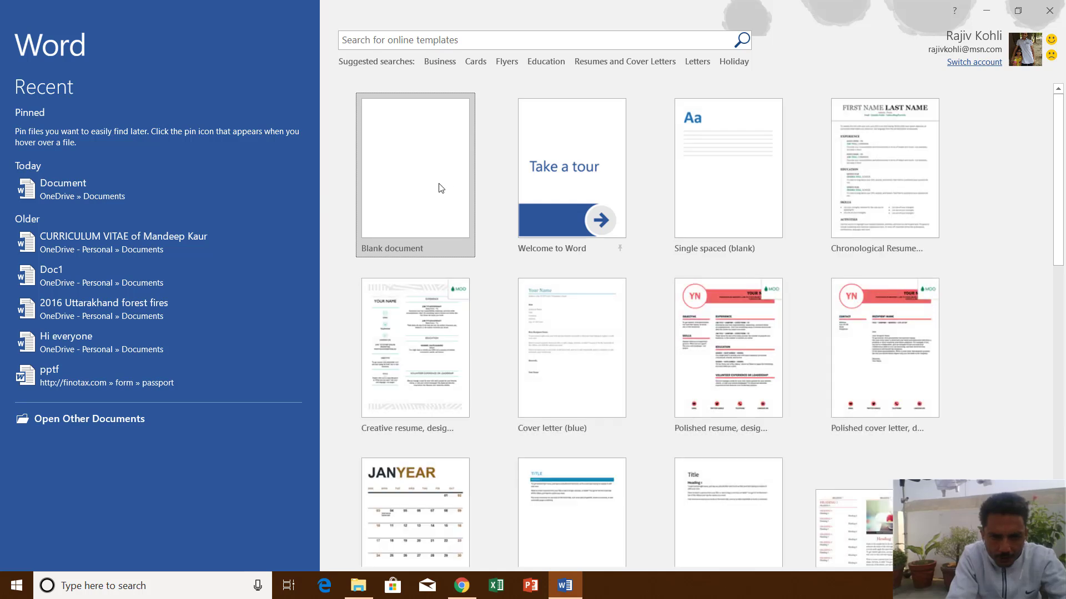
Step: Start a blank Word document and paste the tag list into it
left_click(440, 188)
key("ctrl+v")
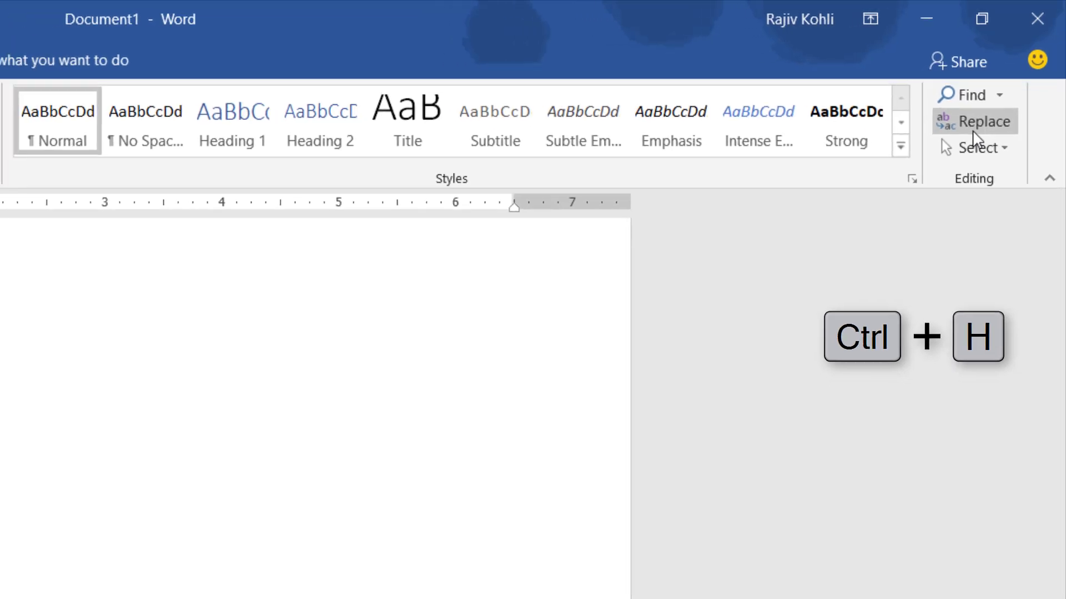
Step: Toggle paragraph marks on and off, then bring up Find and Replace again
left_click(976, 125)
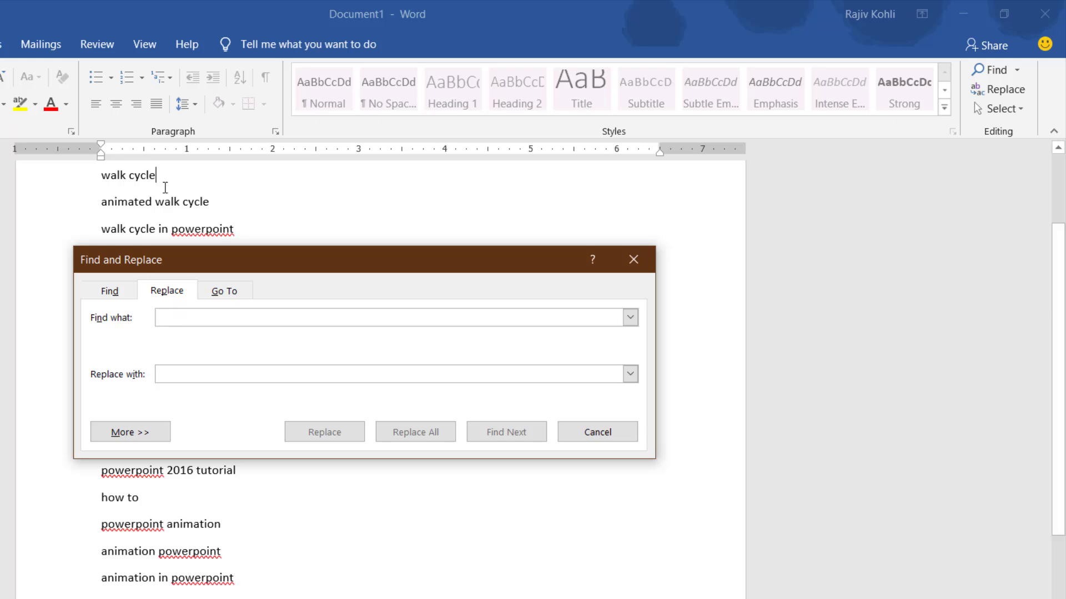
mouse_move(174, 174)
key("Escape")
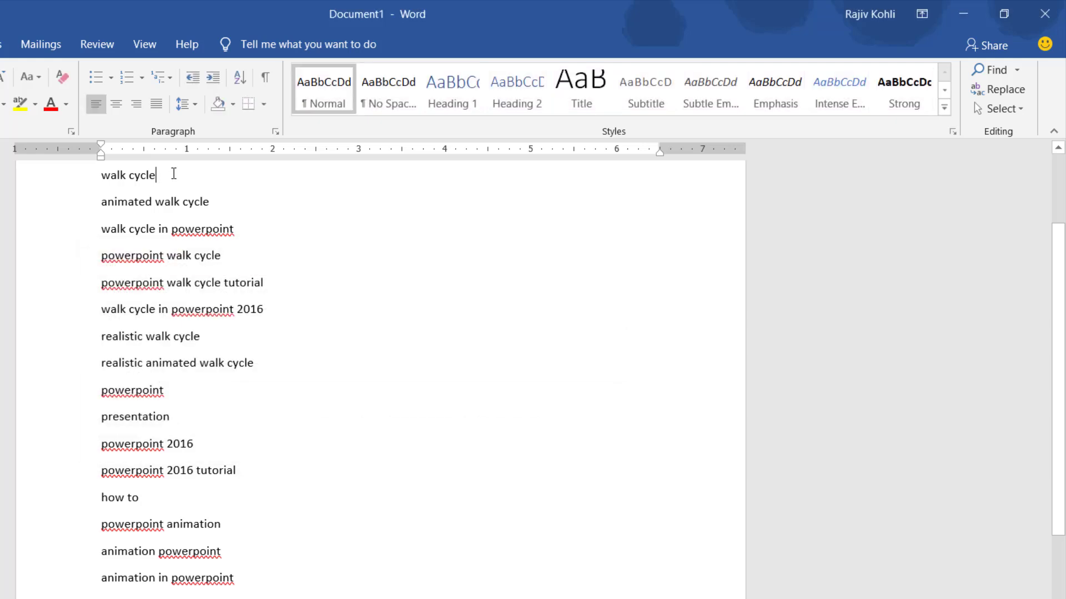
left_click(267, 78)
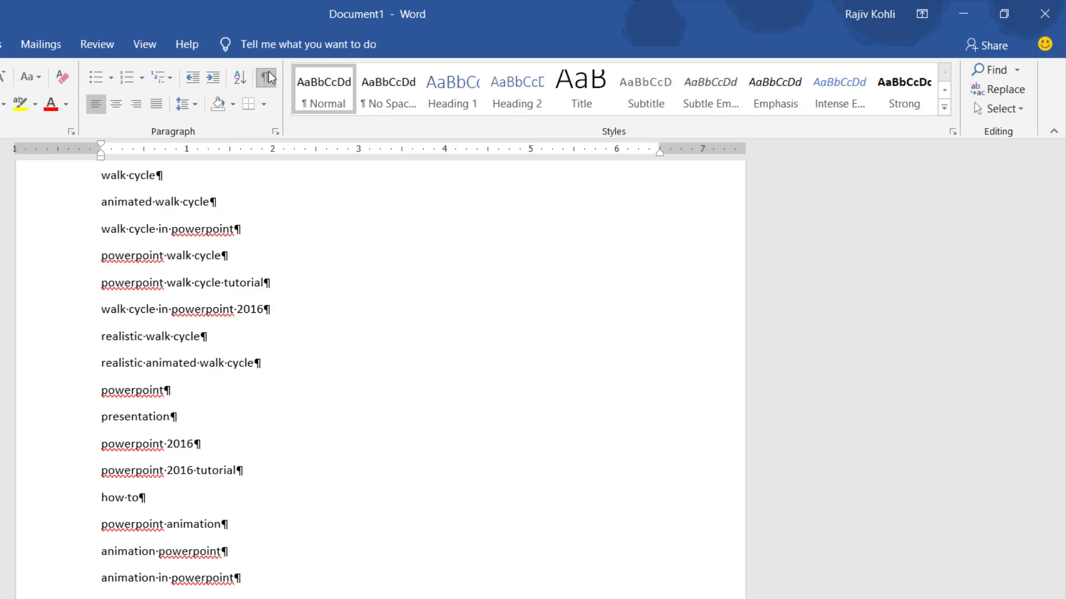
left_click(267, 78)
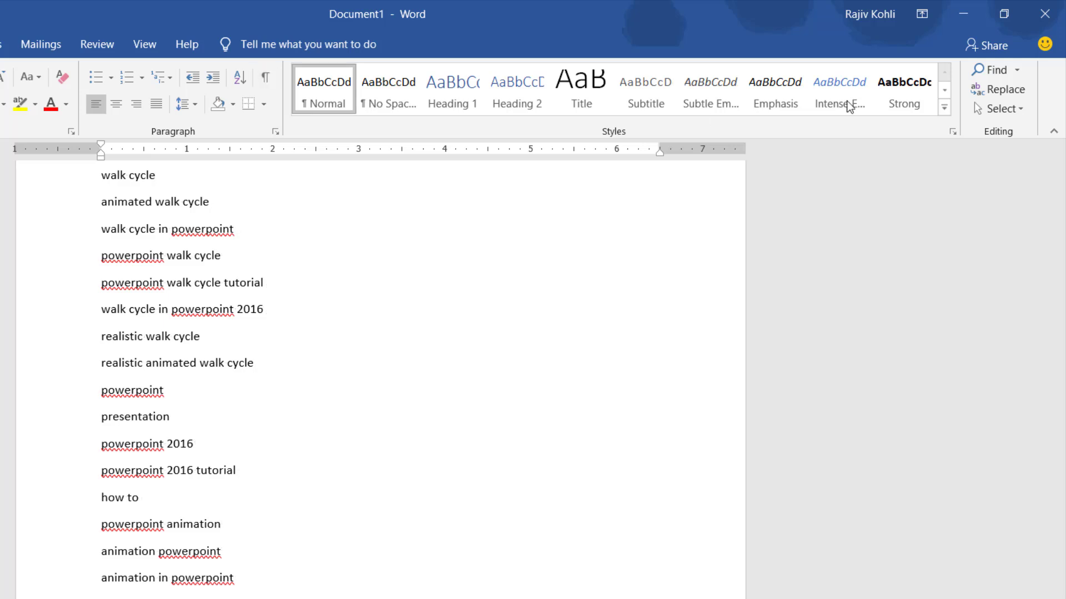
left_click(1003, 89)
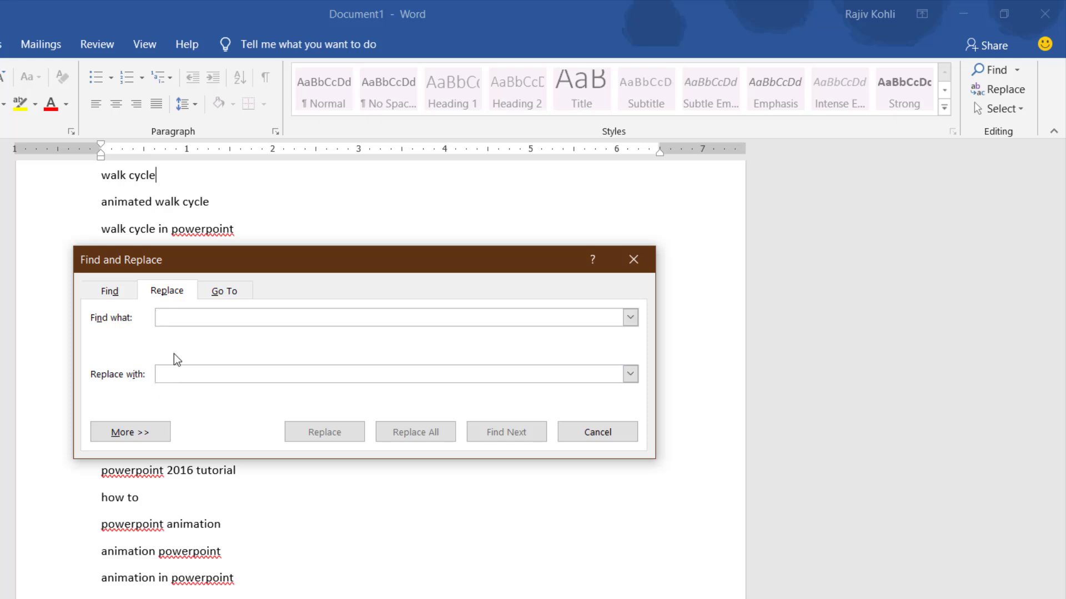
Step: Replace every paragraph mark with a comma via Replace All, joining the 21 tags into one line
left_click(141, 433)
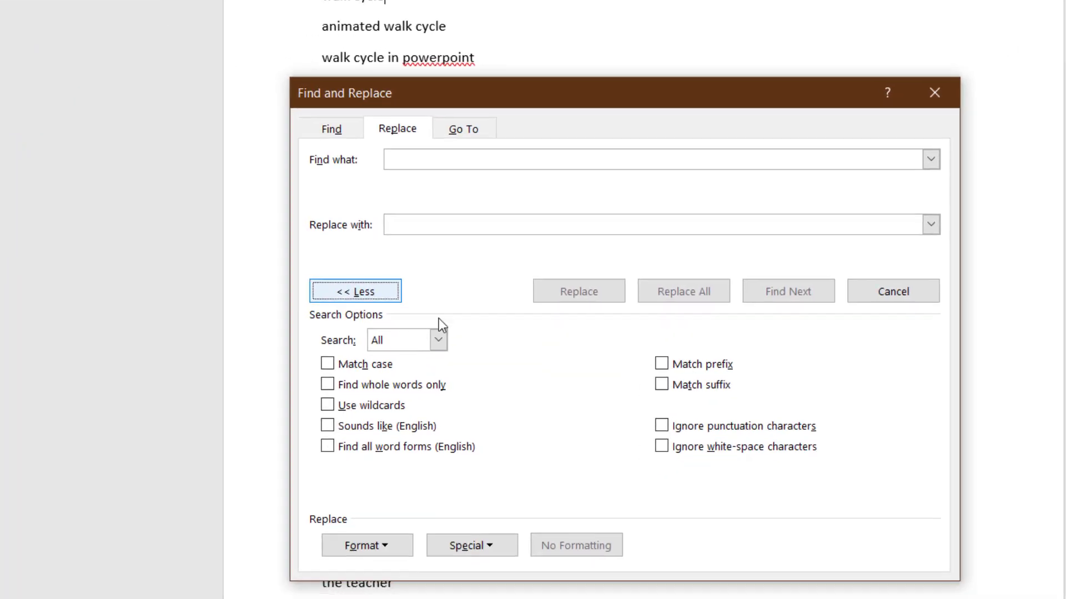
left_click(472, 546)
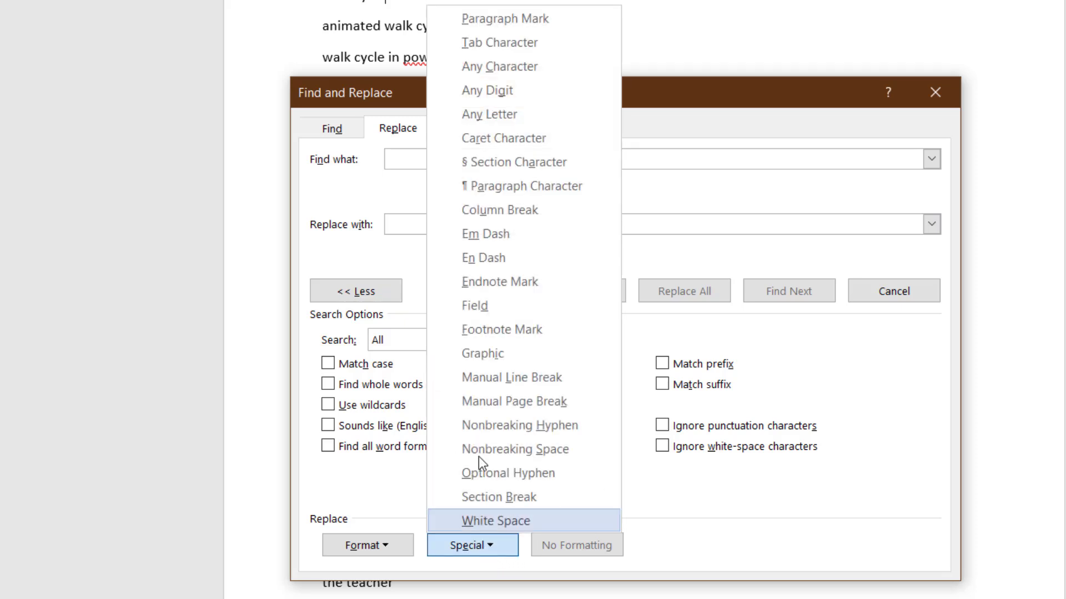
left_click(513, 23)
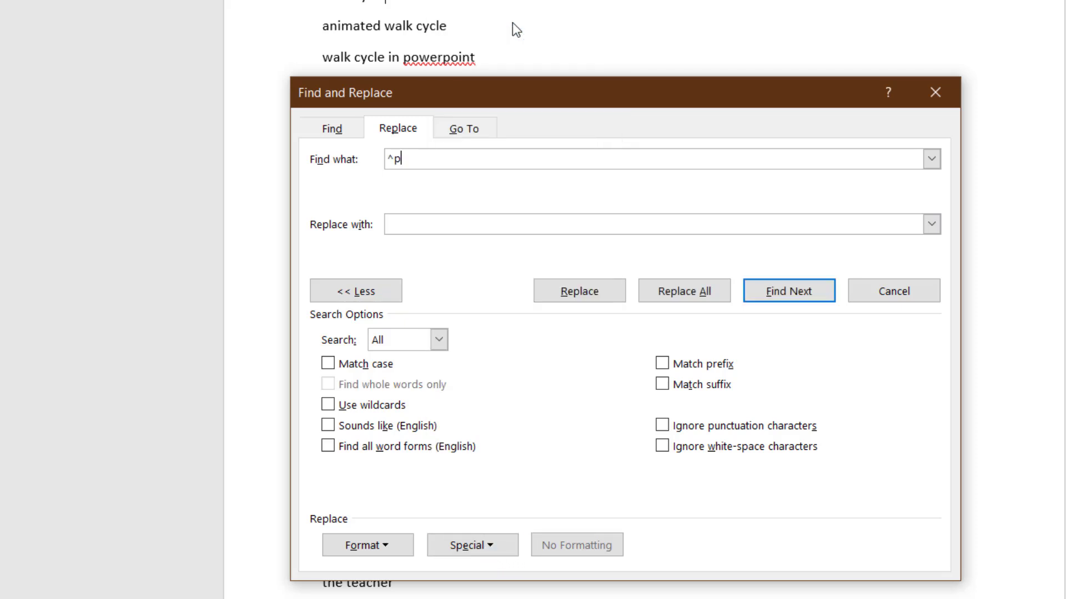
left_click(444, 225)
left_click(434, 227)
type(",")
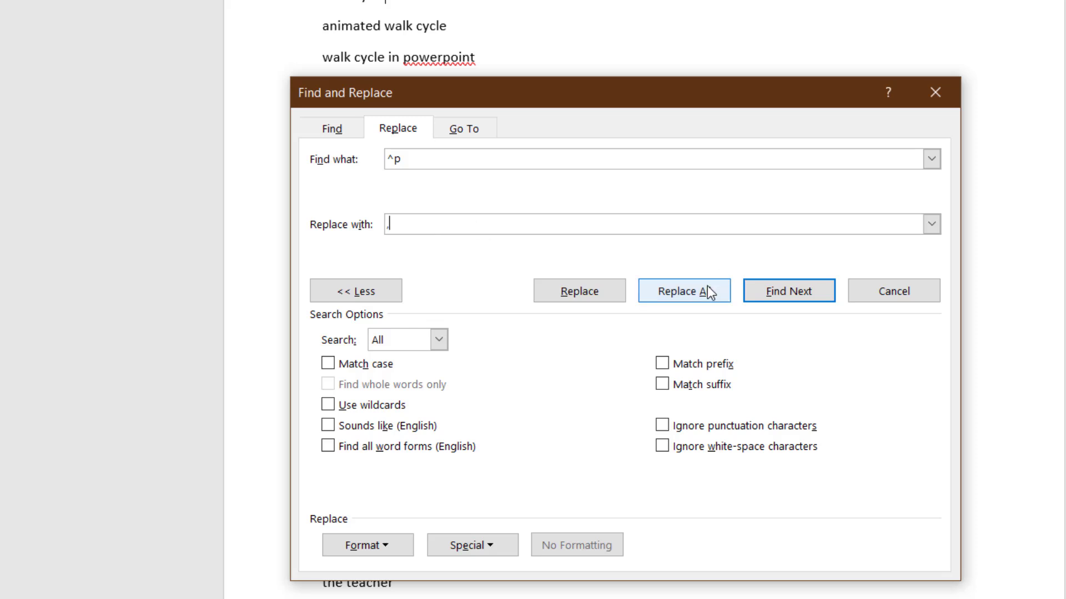
left_click(704, 291)
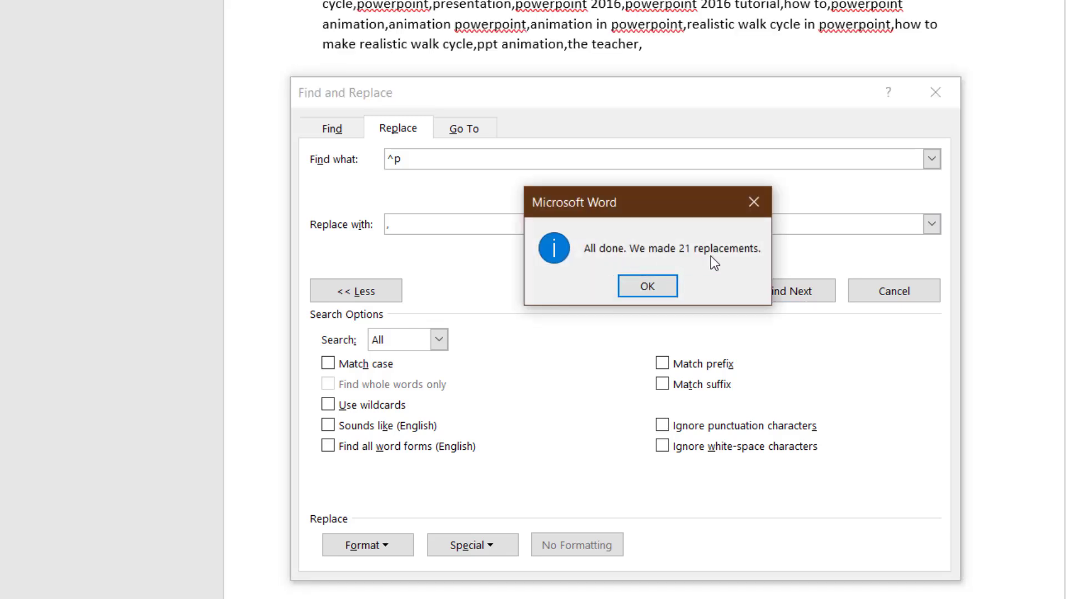
left_click(656, 284)
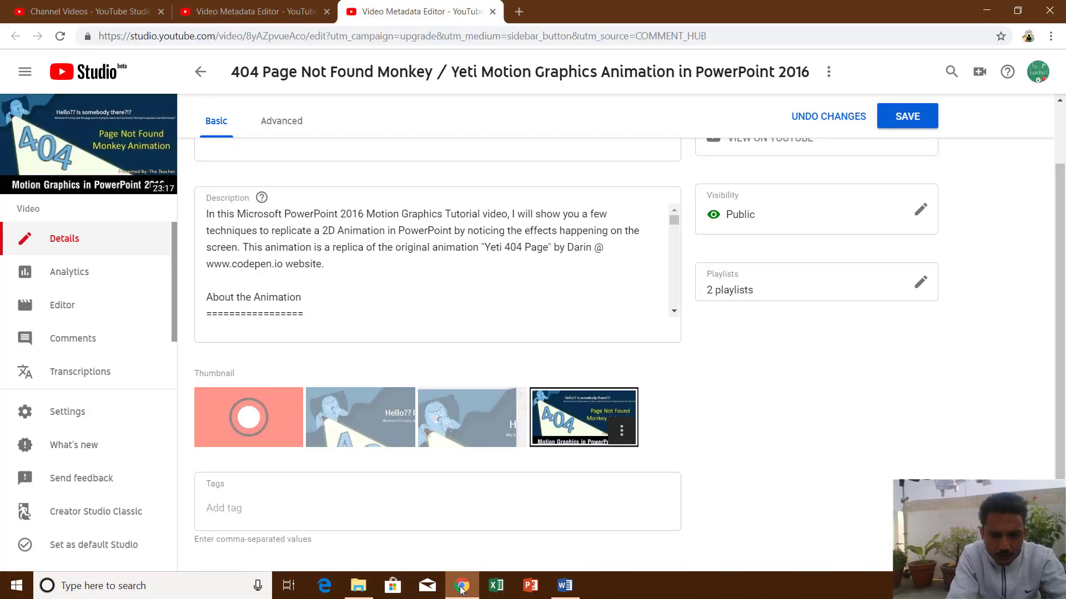
Step: Paste the comma-separated list into the 404 video's Tags, creating 21 separate tag chips
left_click(382, 291)
left_click(251, 508)
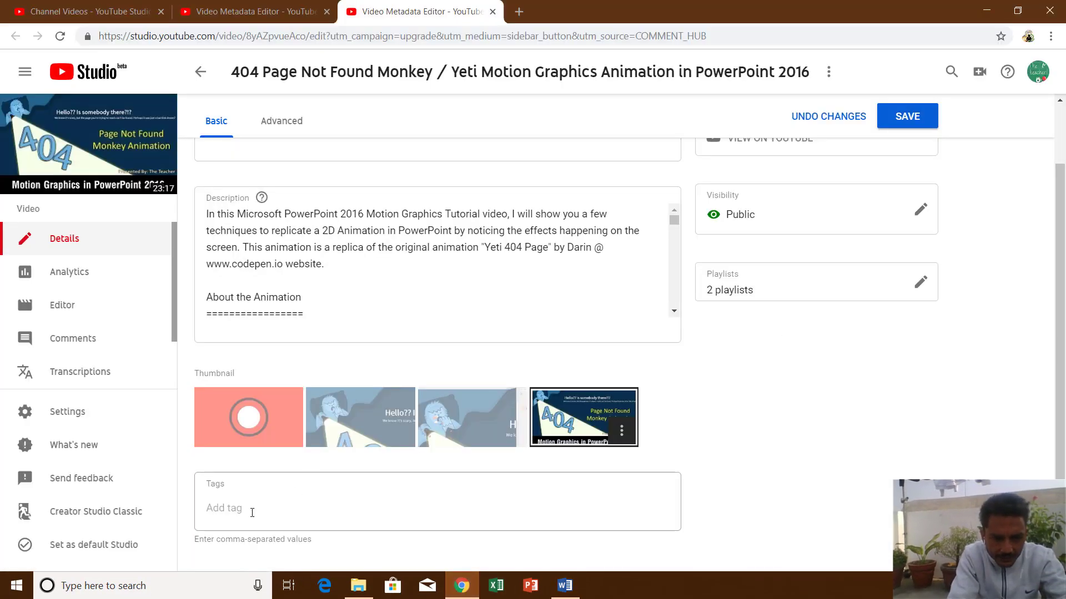
key("ctrl+v")
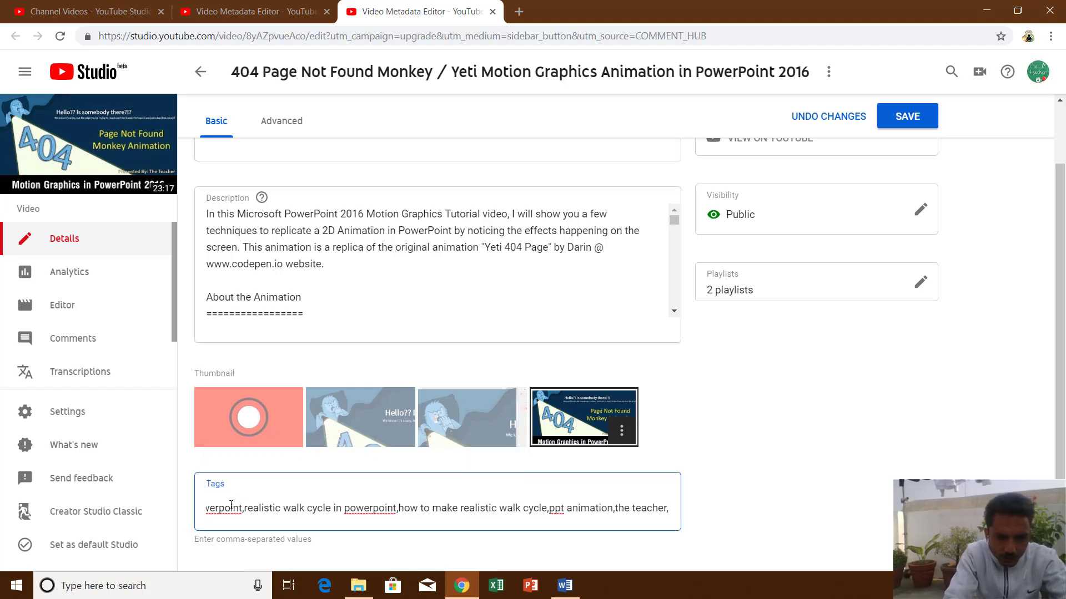
type(",")
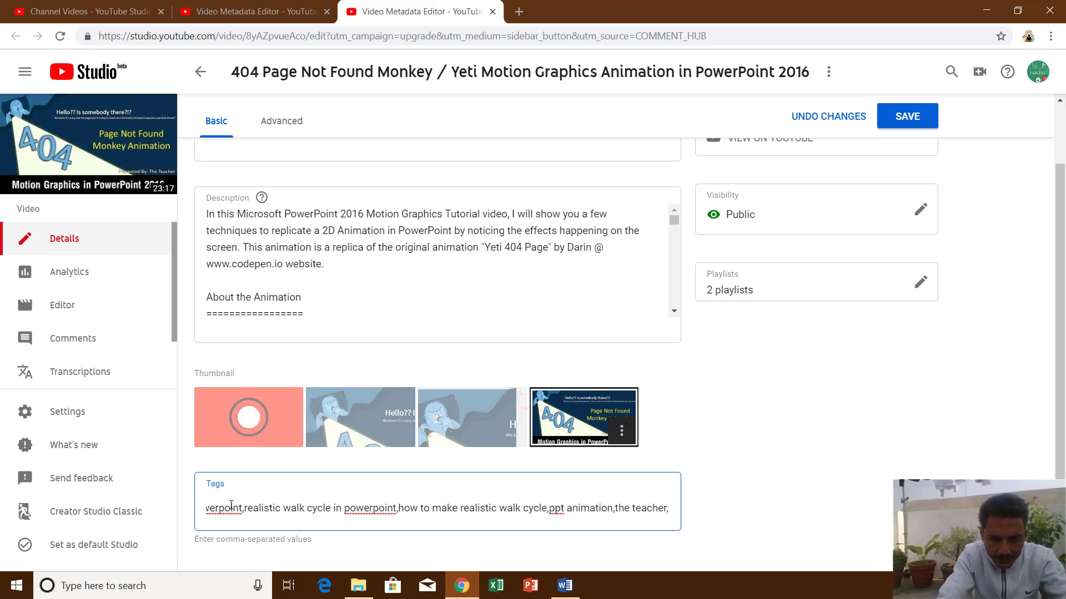
key("Return")
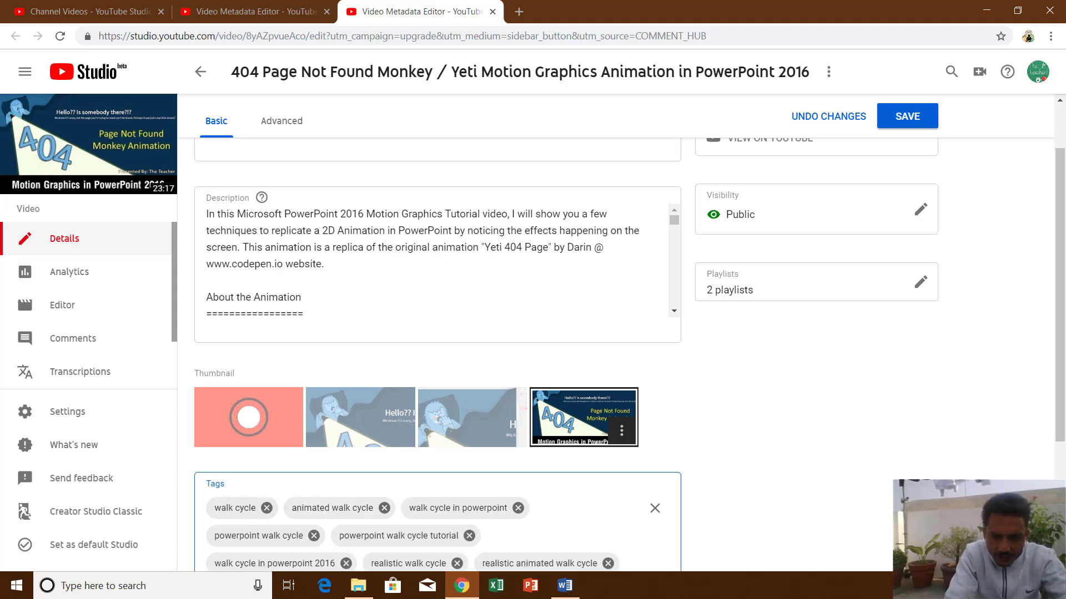
scroll(436, 374, "down", 3)
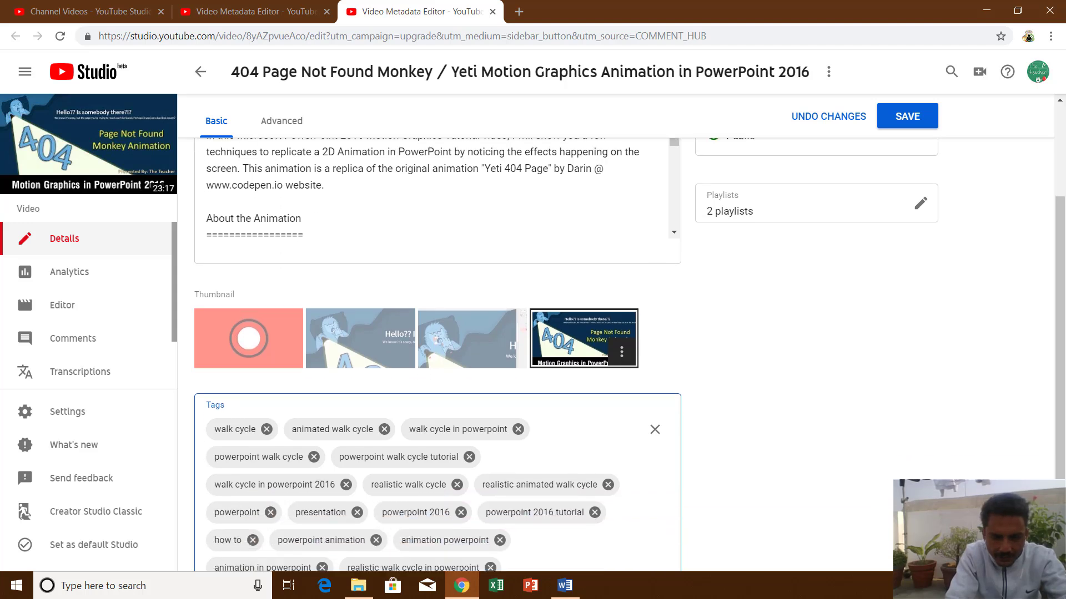
scroll(437, 375, "down", 2)
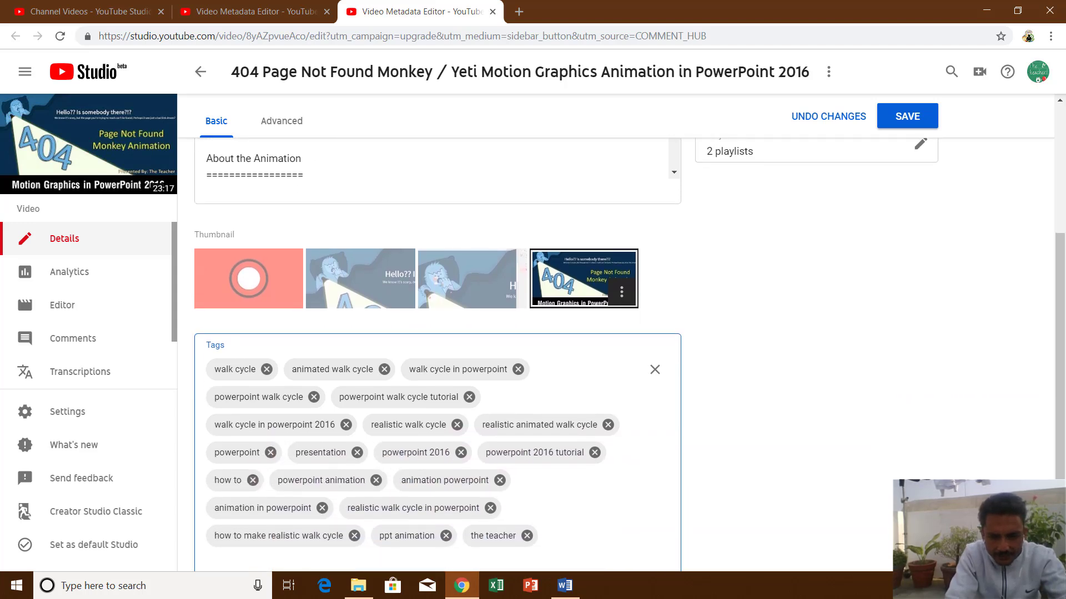
scroll(437, 375, "down", 2)
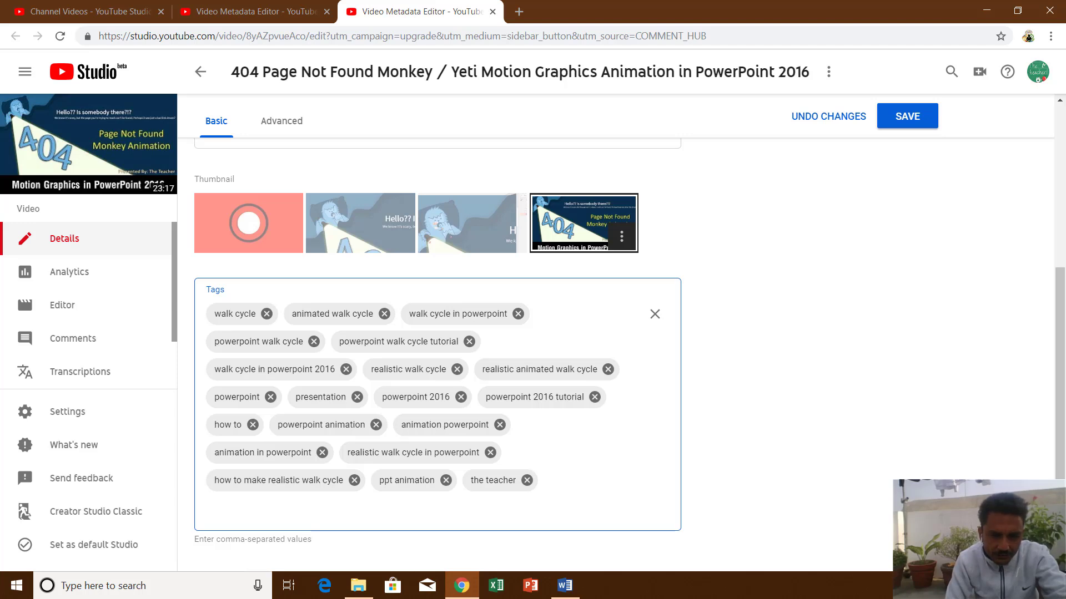